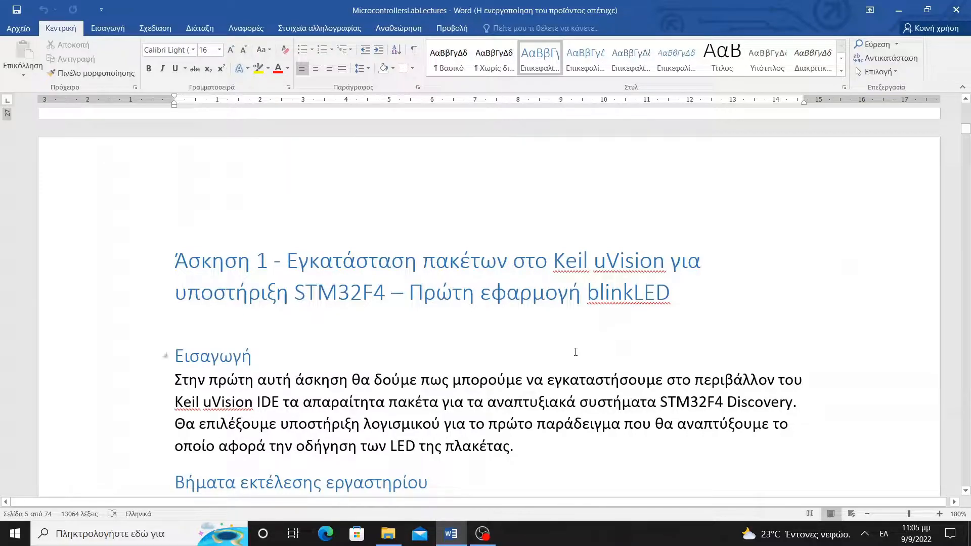
Launch Keil µVision5 from the K section of the Start menu's app list
{"action": "left_click", "coordinate": [16, 533]}
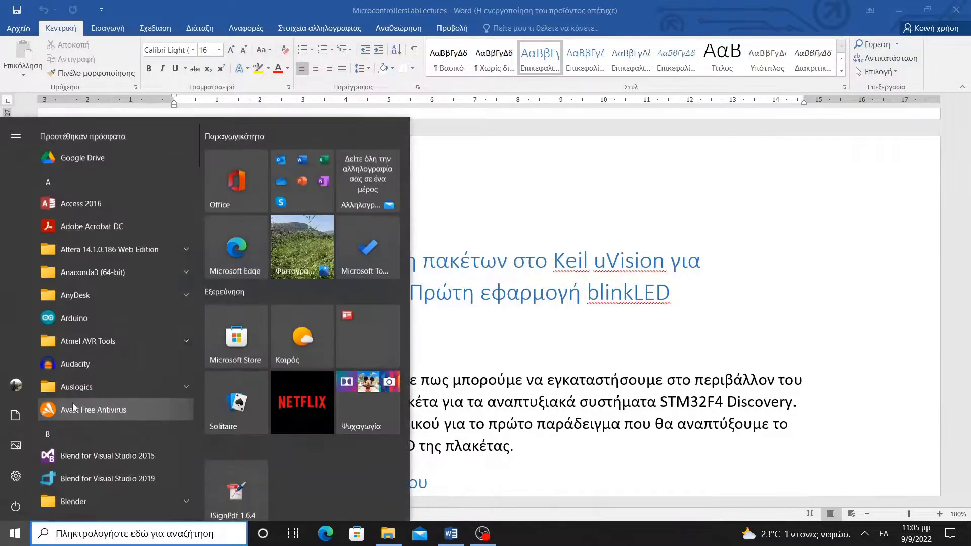
{"action": "scroll", "coordinate": [78, 385], "scroll_direction": "down", "scroll_amount": 15}
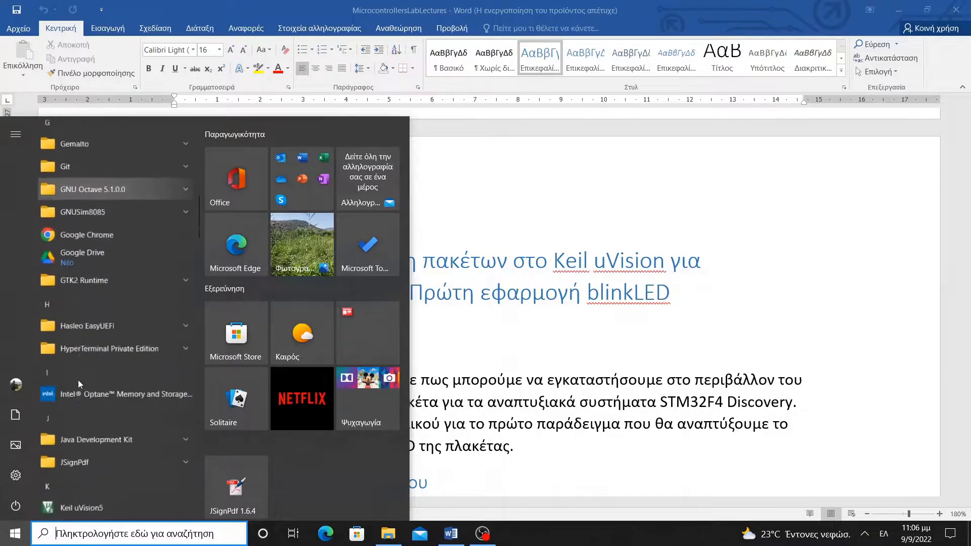
{"action": "scroll", "coordinate": [78, 384], "scroll_direction": "down", "scroll_amount": 10}
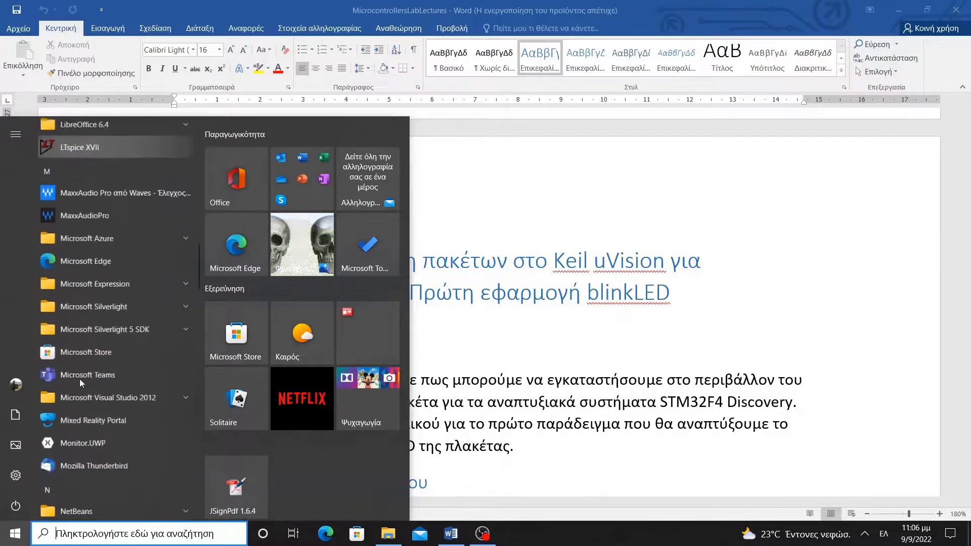
{"action": "scroll", "coordinate": [80, 379], "scroll_direction": "down", "scroll_amount": 12}
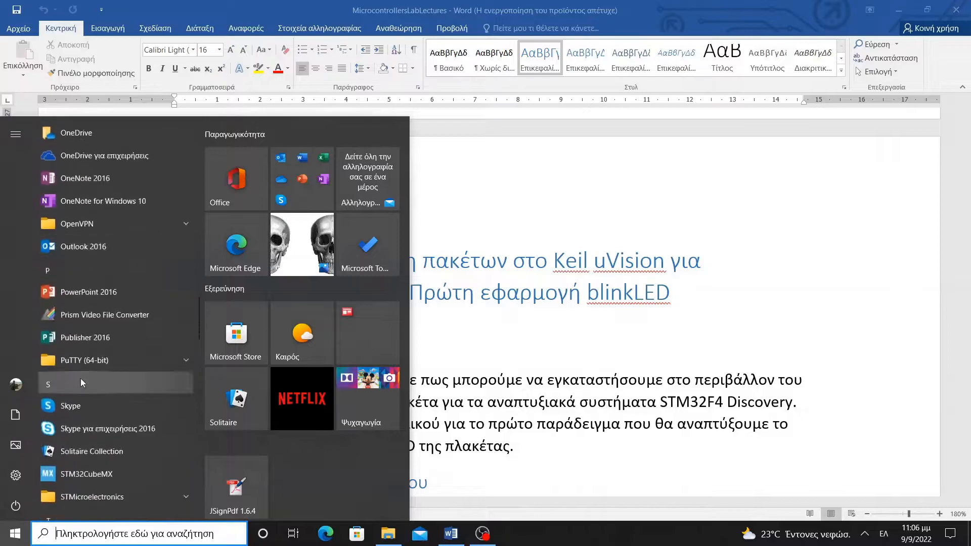
{"action": "scroll", "coordinate": [83, 385], "scroll_direction": "down", "scroll_amount": 10}
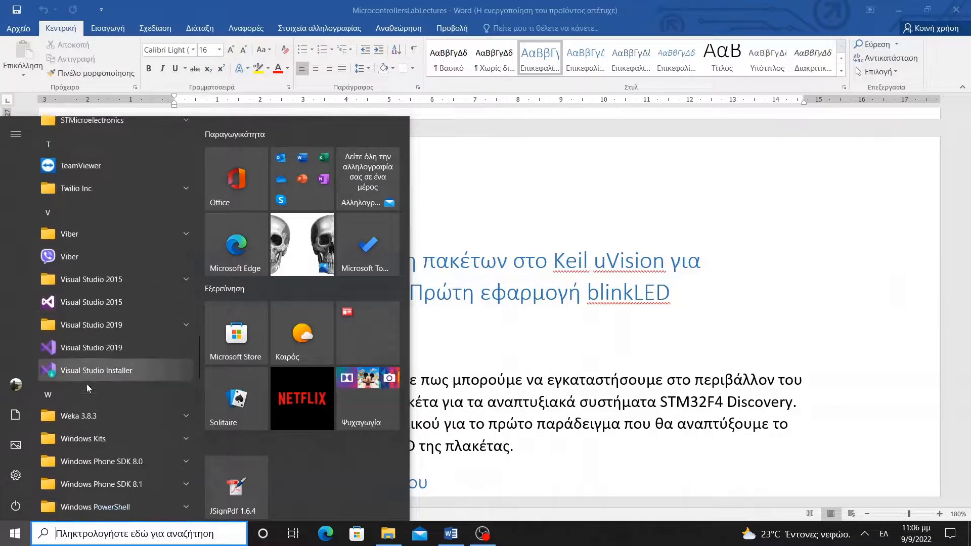
{"action": "scroll", "coordinate": [87, 384], "scroll_direction": "down", "scroll_amount": 10}
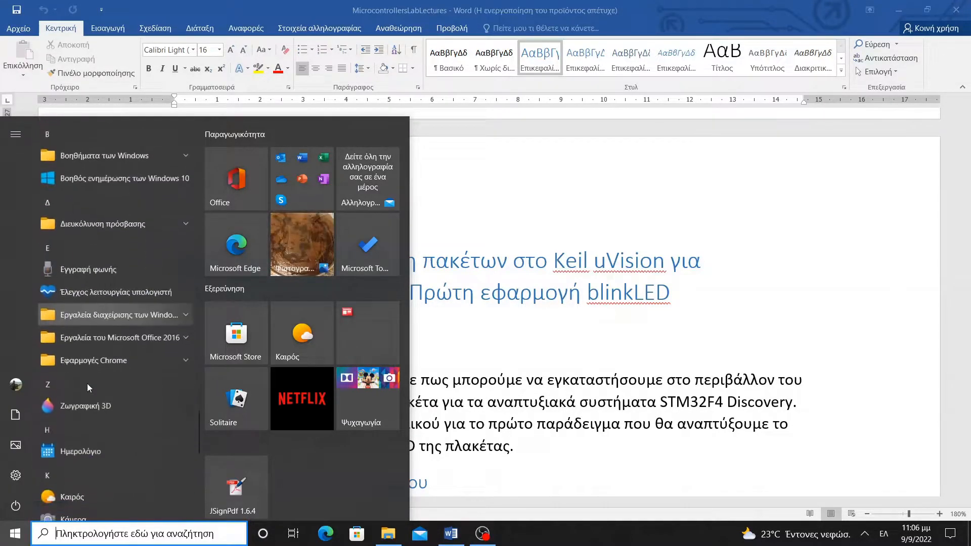
{"action": "scroll", "coordinate": [90, 379], "scroll_direction": "up", "scroll_amount": 20}
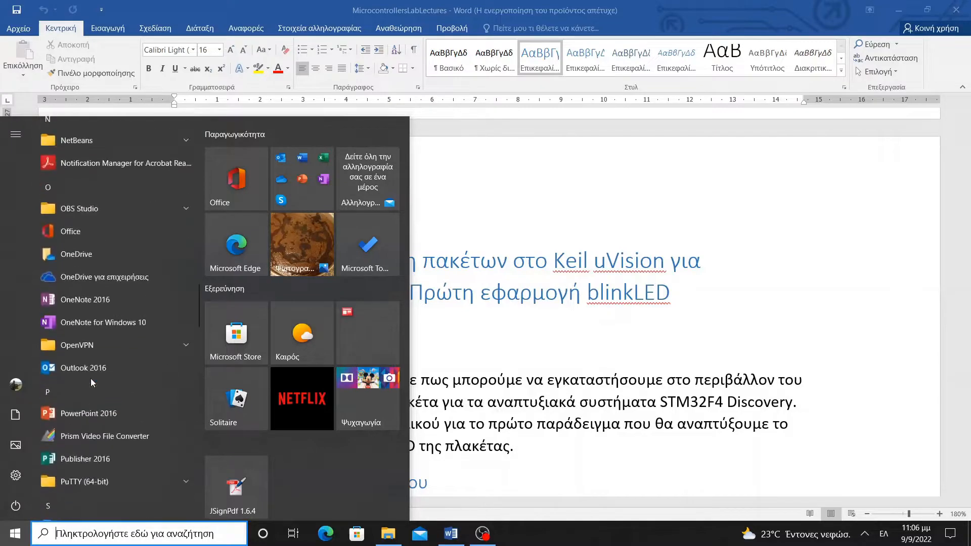
{"action": "scroll", "coordinate": [90, 378], "scroll_direction": "up", "scroll_amount": 4}
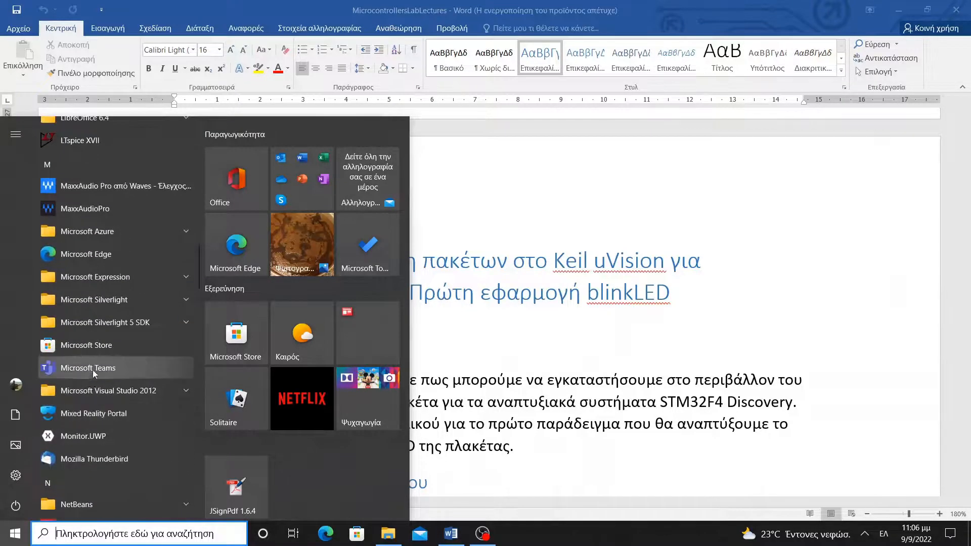
{"action": "scroll", "coordinate": [94, 347], "scroll_direction": "up", "scroll_amount": 4}
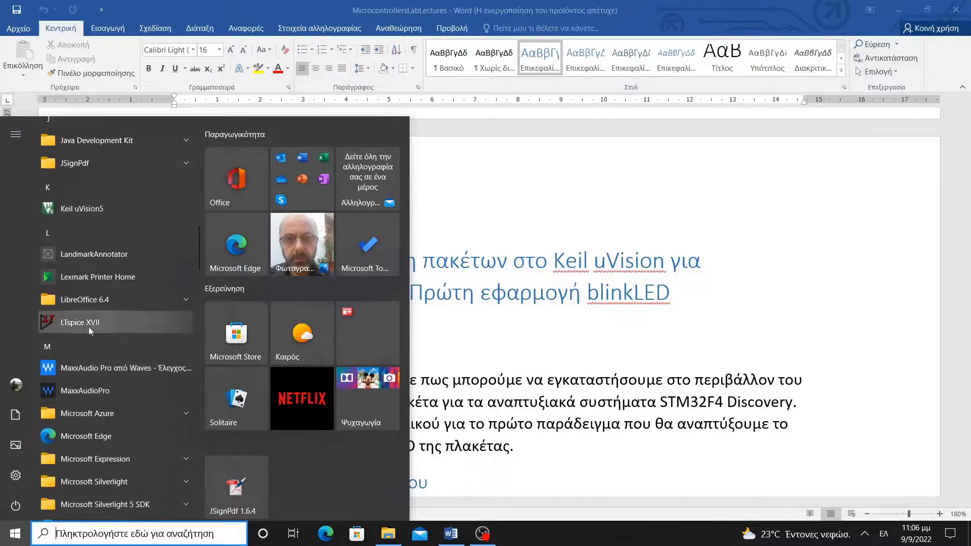
{"action": "scroll", "coordinate": [90, 316], "scroll_direction": "up", "scroll_amount": 2}
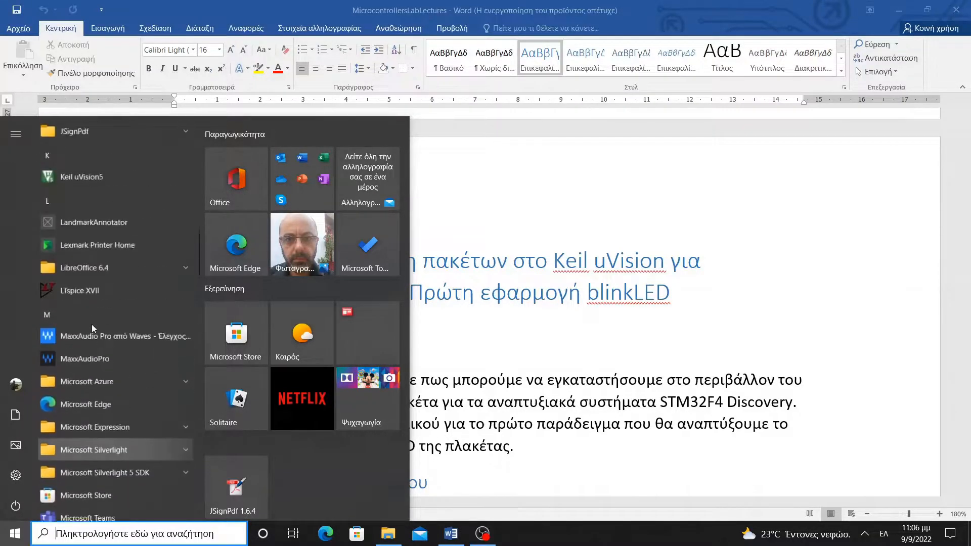
{"action": "left_click", "coordinate": [91, 271]}
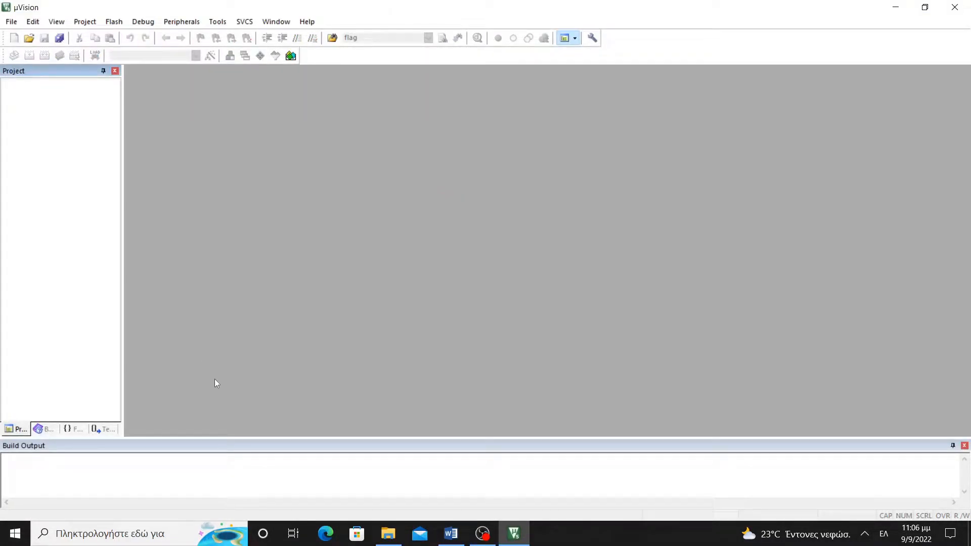
Open the Pack Installer from the µVision toolbar
{"action": "left_click", "coordinate": [290, 55]}
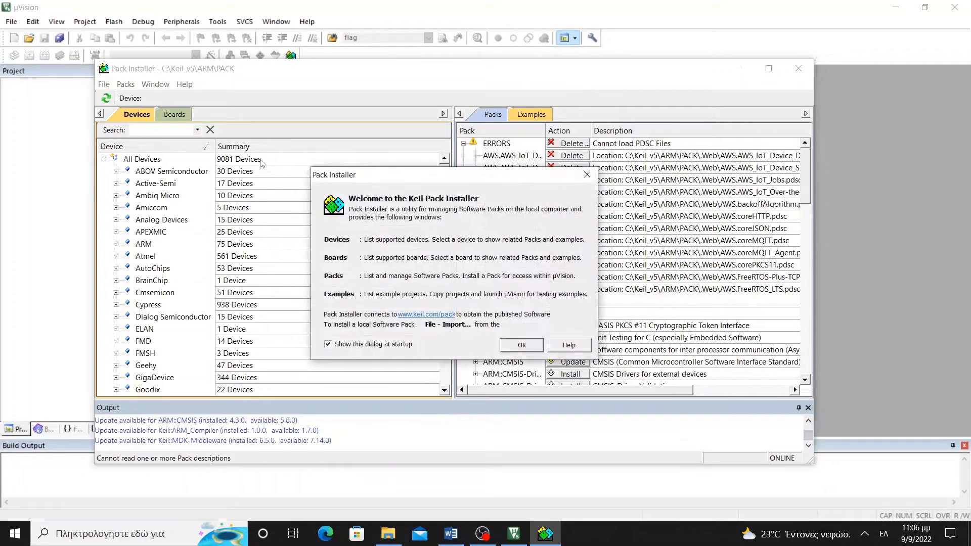
Dismiss the welcome message and scroll the Boards list down to the STM32 boards
{"action": "left_click", "coordinate": [523, 345]}
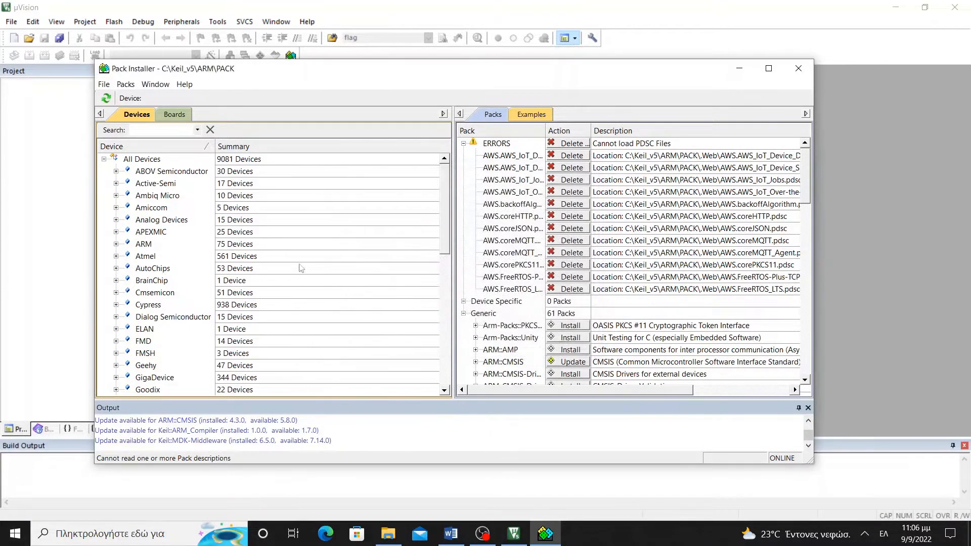
{"action": "left_click", "coordinate": [175, 115]}
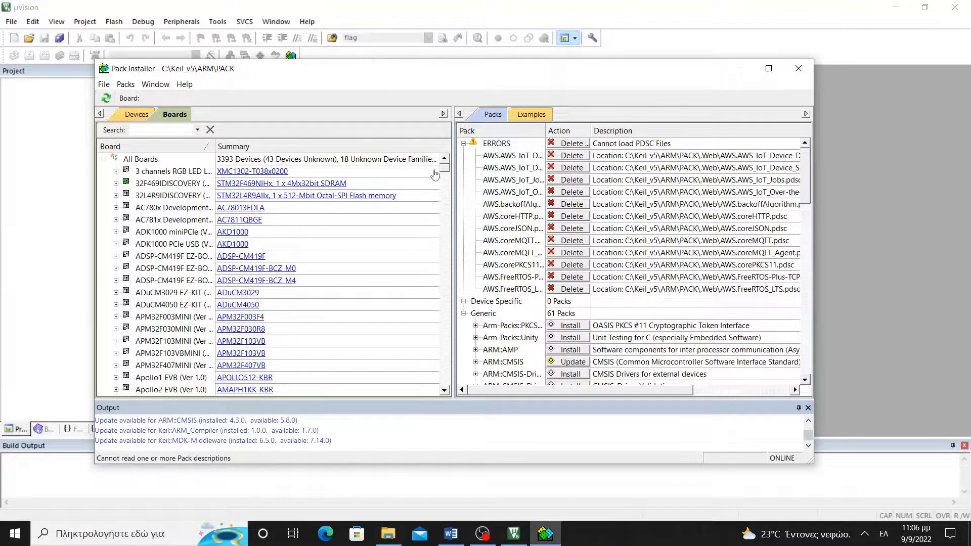
{"action": "left_click_drag", "start_coordinate": [445, 168], "coordinate": [418, 334]}
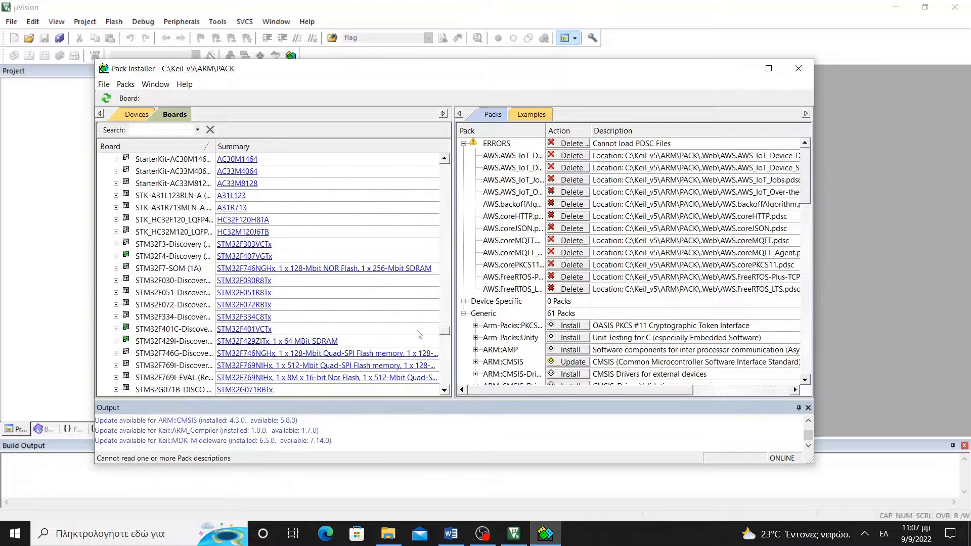
Select the STM32F4-Discovery (Rev.C.1) board, widening the Board column to read full names
{"action": "left_click", "coordinate": [164, 256]}
{"action": "left_click_drag", "start_coordinate": [215, 249], "coordinate": [263, 249]}
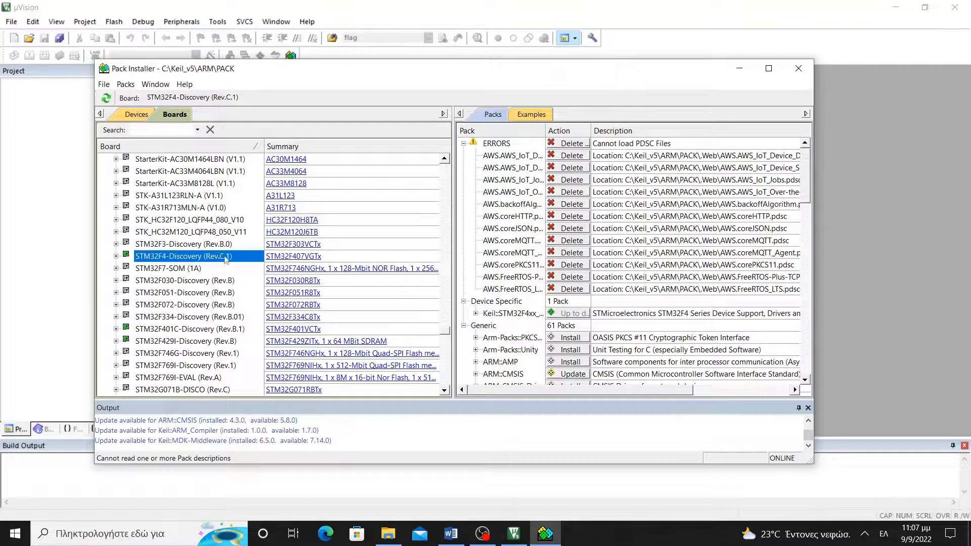
{"action": "scroll", "coordinate": [532, 285], "scroll_direction": "down", "scroll_amount": 1}
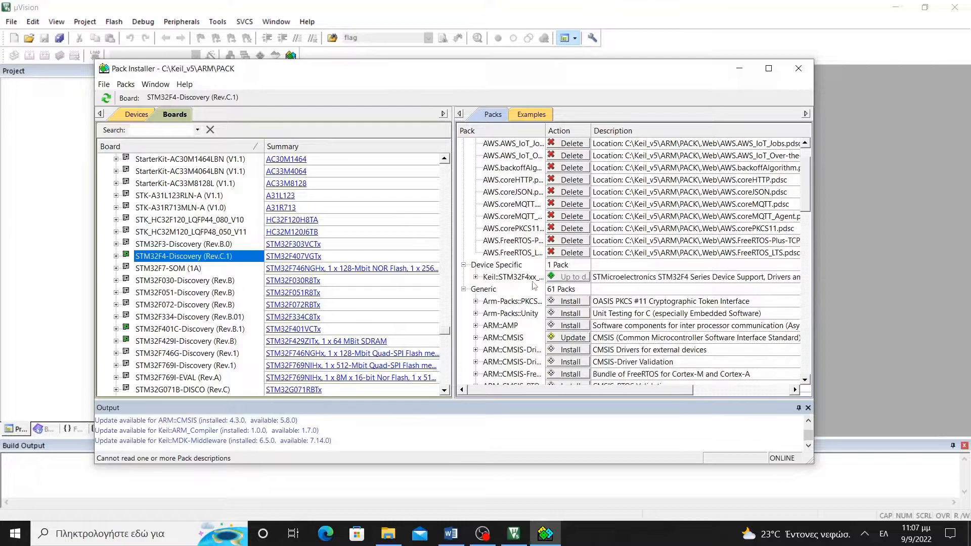
{"action": "scroll", "coordinate": [467, 236], "scroll_direction": "down", "scroll_amount": 2}
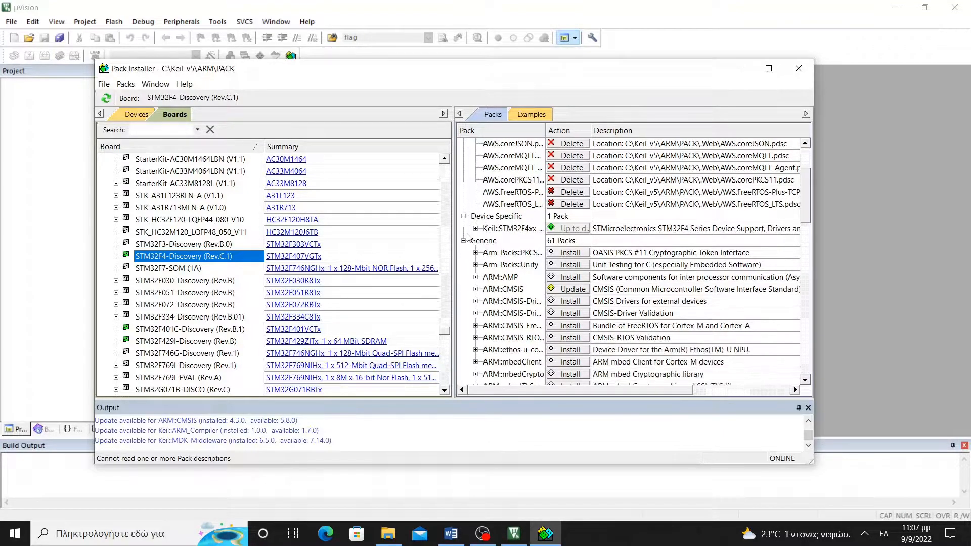
{"action": "scroll", "coordinate": [467, 236], "scroll_direction": "down", "scroll_amount": 1}
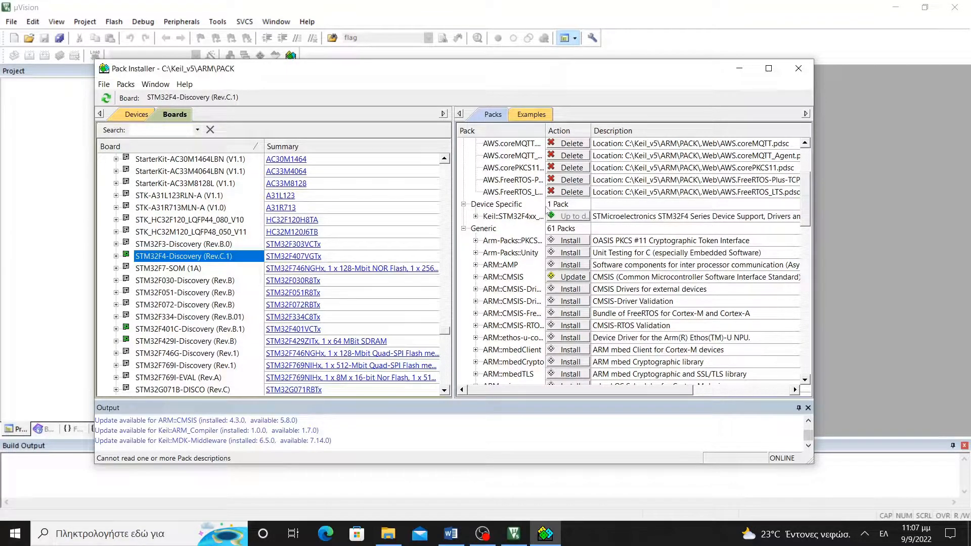
Verify Keil::STM32F4xx_DFP under Device Specific is up to date, then close the Pack Installer
{"action": "left_click", "coordinate": [543, 204]}
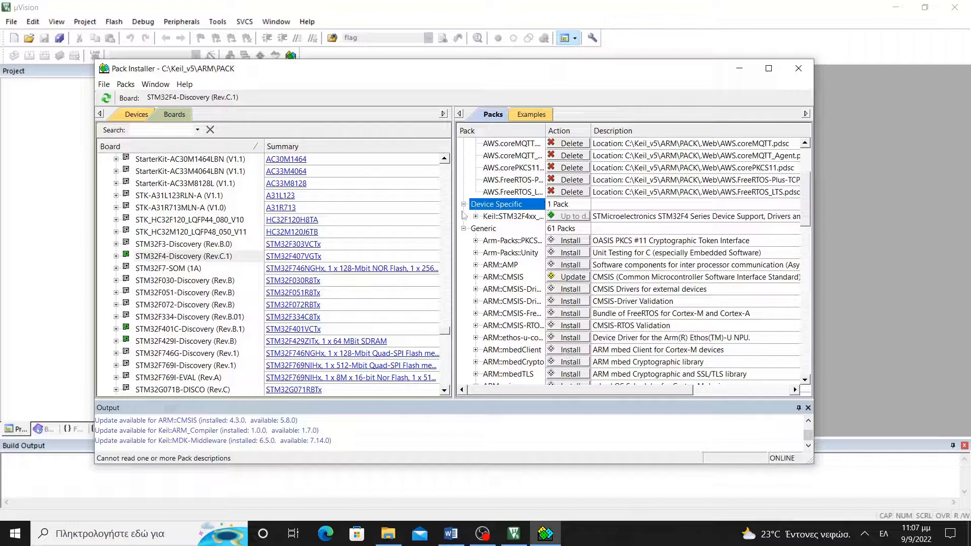
{"action": "left_click", "coordinate": [489, 218]}
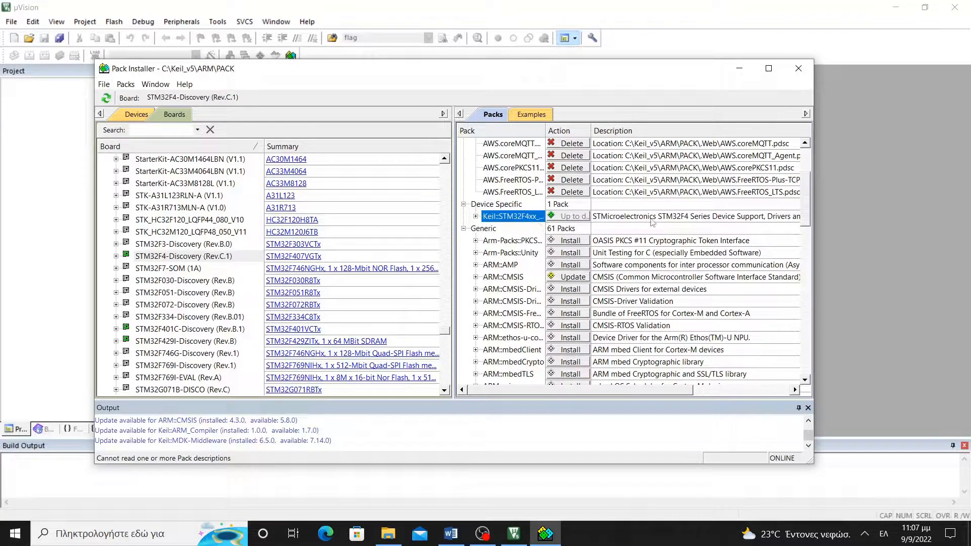
{"action": "left_click_drag", "start_coordinate": [683, 390], "coordinate": [757, 388]}
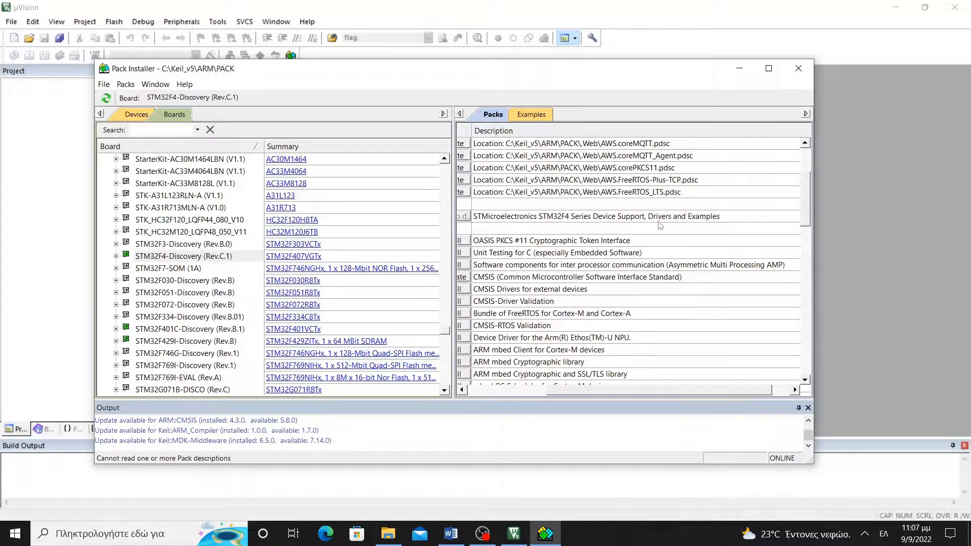
{"action": "left_click_drag", "start_coordinate": [641, 390], "coordinate": [563, 391]}
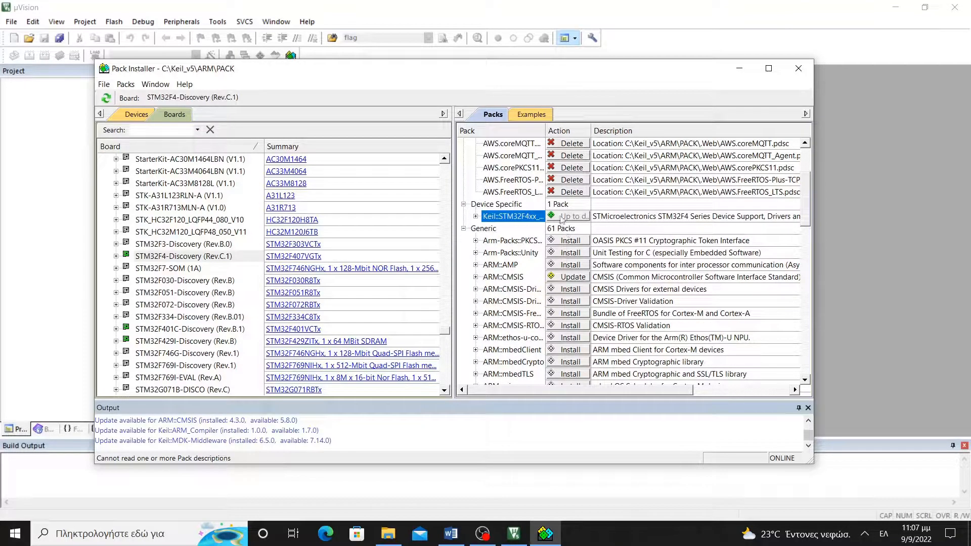
{"action": "mouse_move", "coordinate": [561, 219]}
{"action": "left_click", "coordinate": [799, 69]}
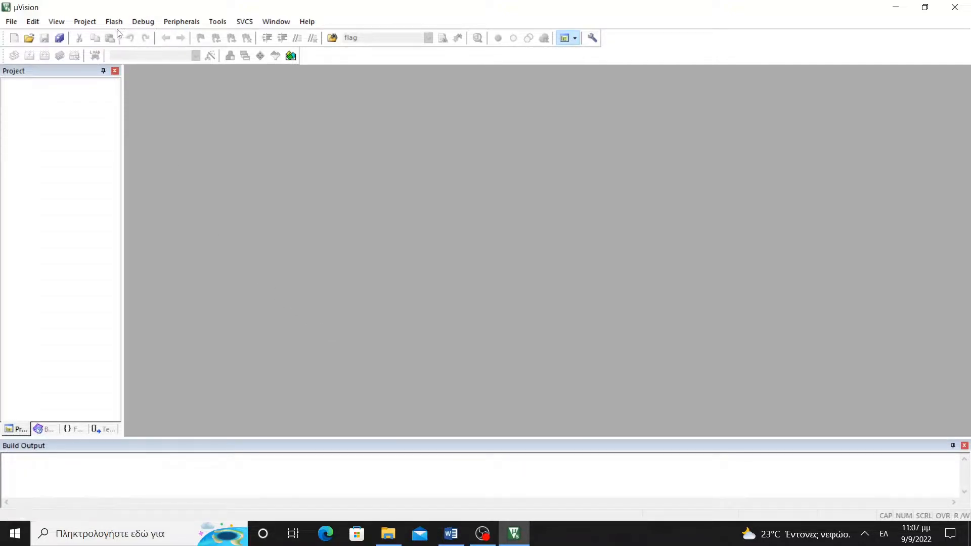
Start a new µVision project from the Project menu
{"action": "left_click", "coordinate": [87, 23]}
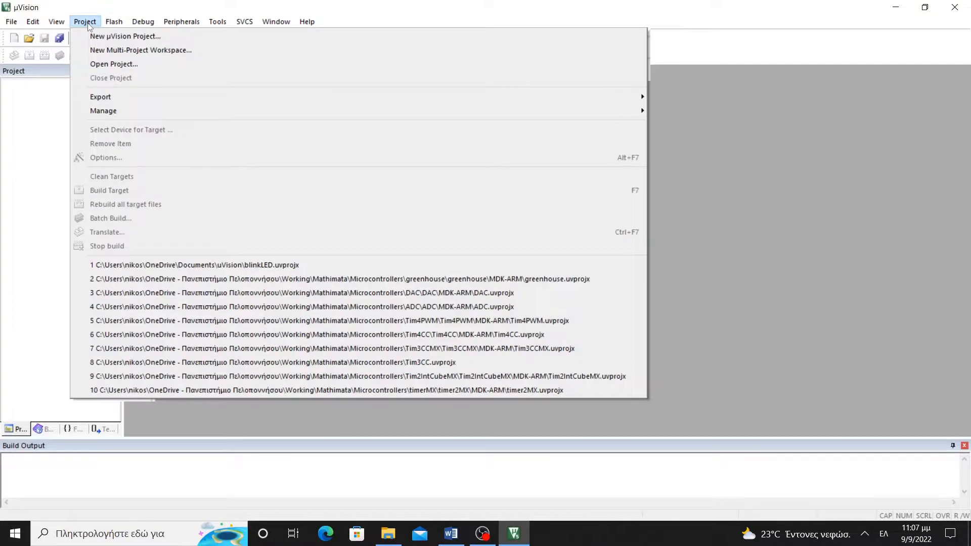
{"action": "left_click", "coordinate": [104, 36]}
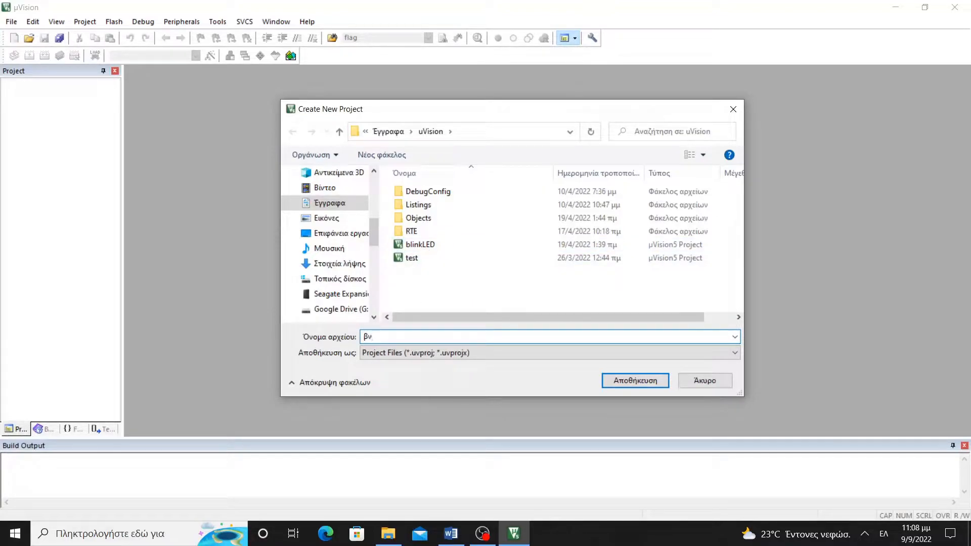
Name the new project blinkLED1 and save it in the uVision folder
{"action": "key", "text": "alt+shift"}
{"action": "type", "text": "li"}
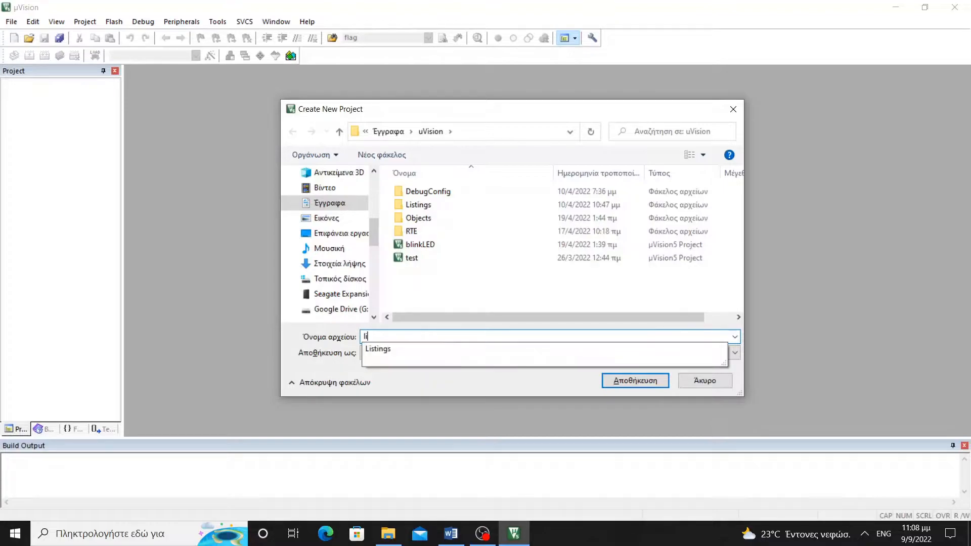
{"action": "key", "text": "BackSpace"}
{"action": "key", "text": "BackSpace"}
{"action": "type", "text": "b"}
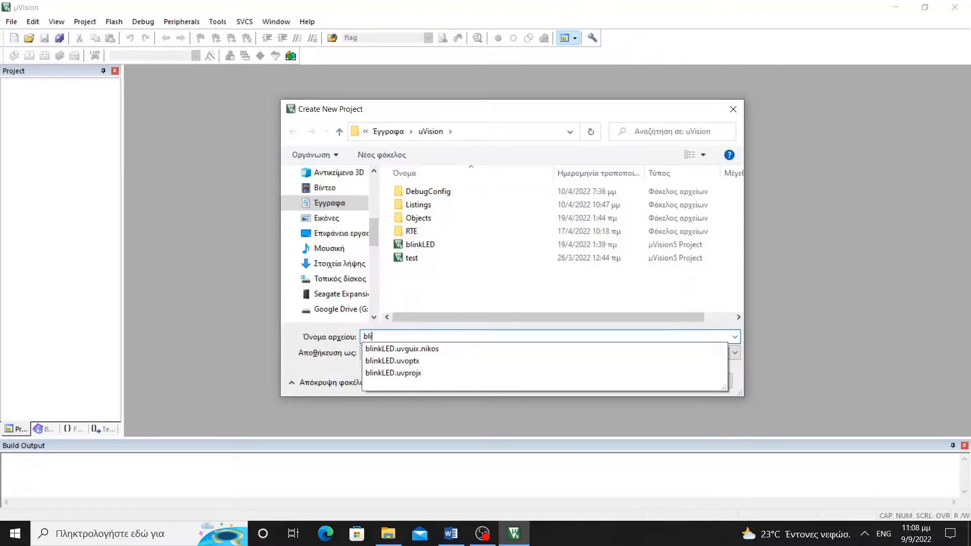
{"action": "type", "text": "linkLED1"}
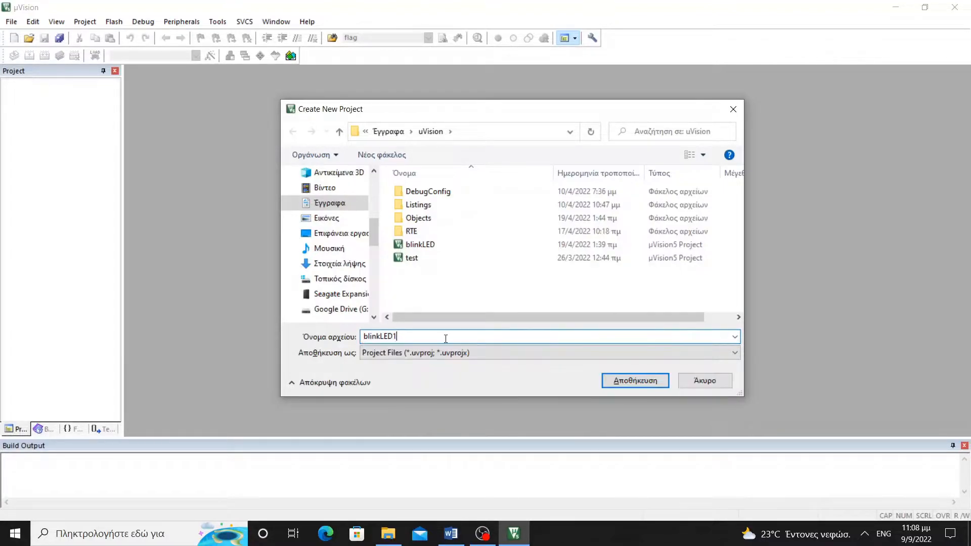
{"action": "left_click", "coordinate": [628, 379]}
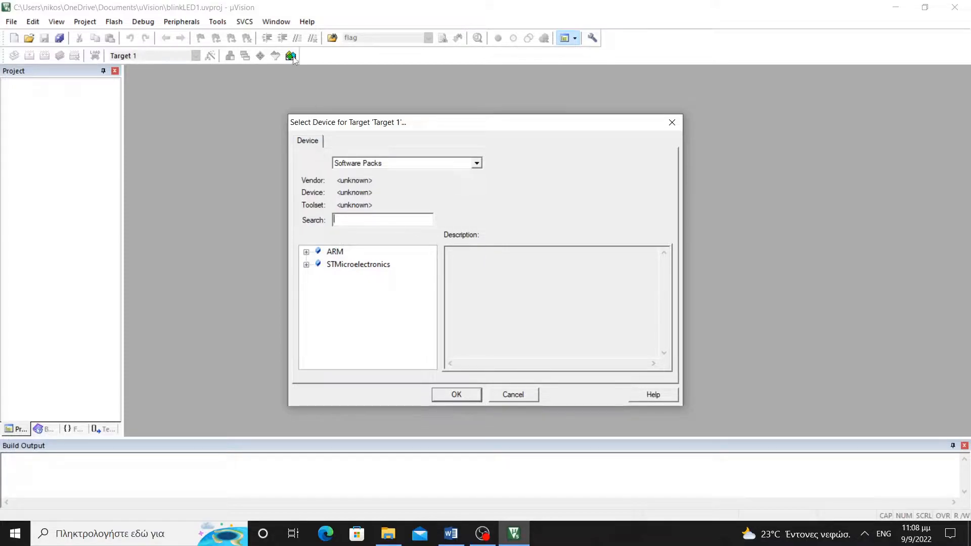
Choose STM32F407VGTx under STMicroelectronics > STM32F4 Series > STM32F407 > STM32F407VG as target device
{"action": "left_click", "coordinate": [306, 265]}
{"action": "left_click", "coordinate": [319, 277]}
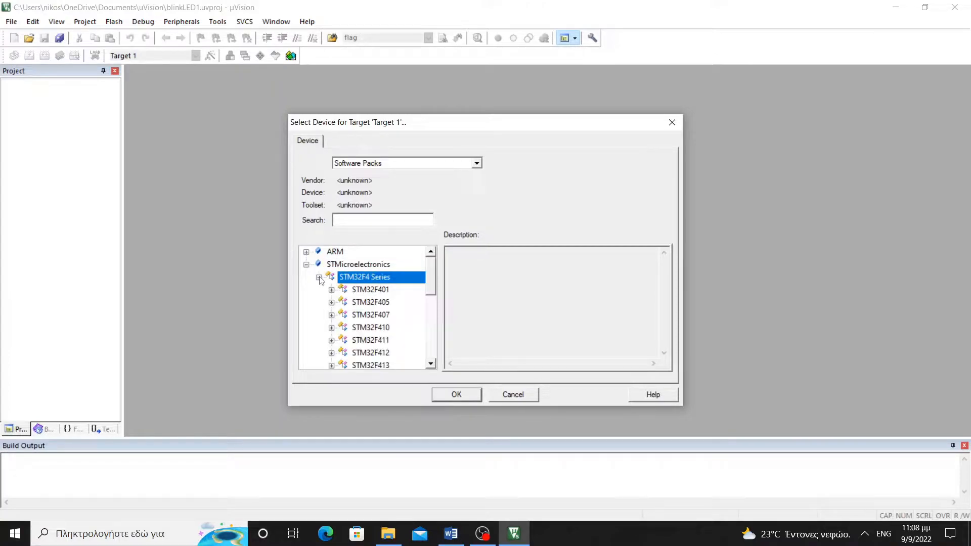
{"action": "scroll", "coordinate": [362, 299], "scroll_direction": "down", "scroll_amount": 1}
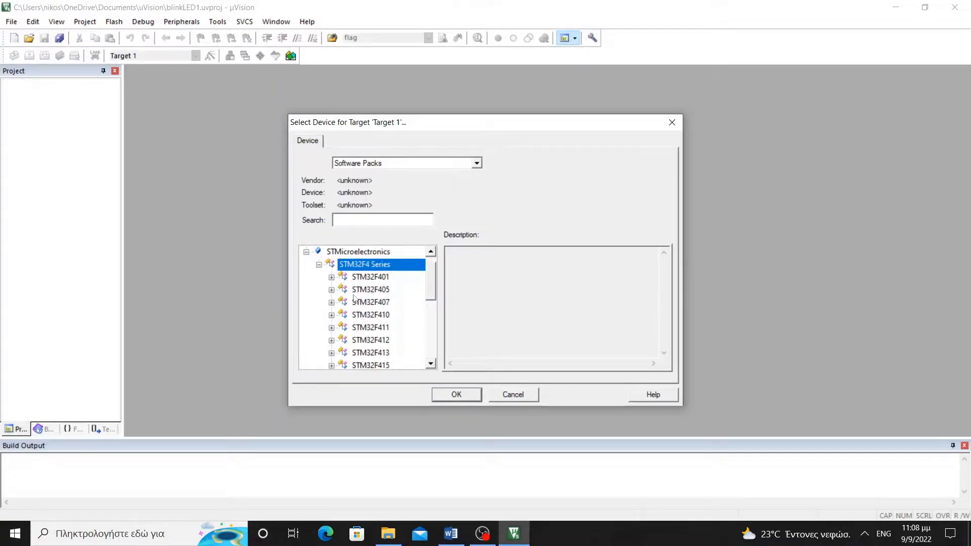
{"action": "left_click", "coordinate": [333, 303]}
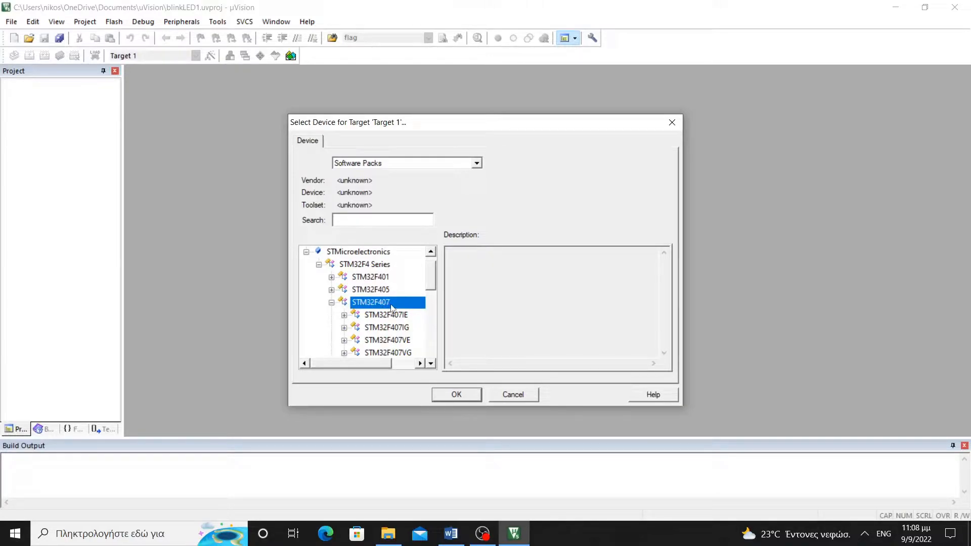
{"action": "scroll", "coordinate": [397, 324], "scroll_direction": "down", "scroll_amount": 1}
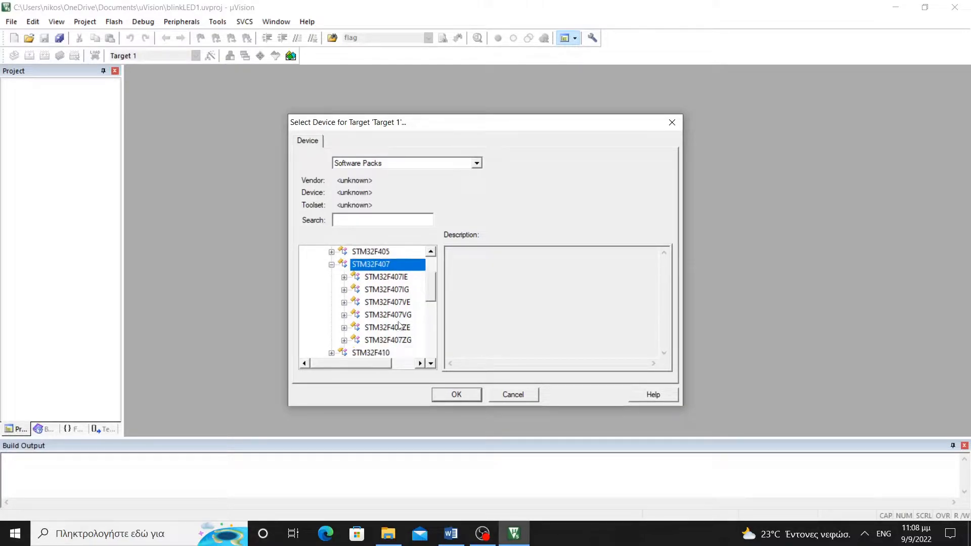
{"action": "left_click", "coordinate": [344, 316]}
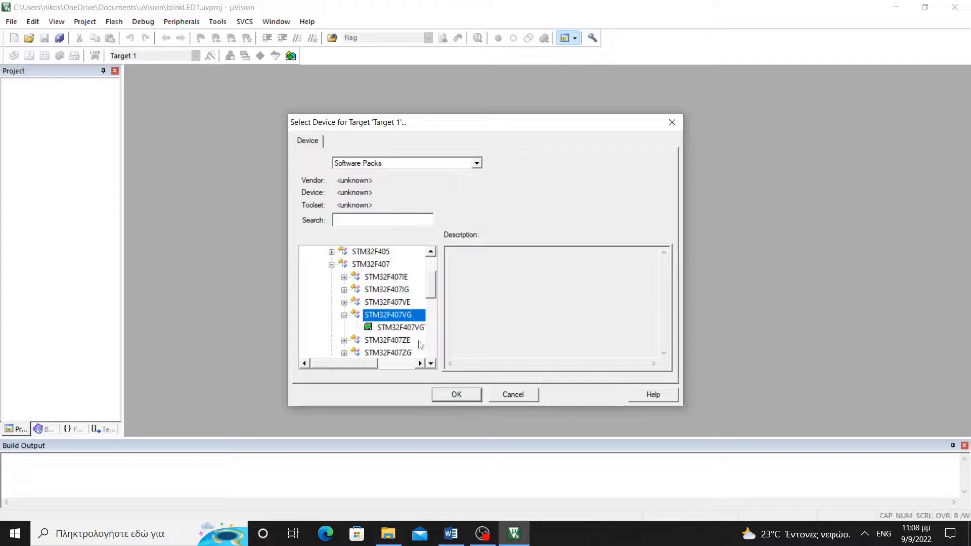
{"action": "left_click", "coordinate": [406, 328]}
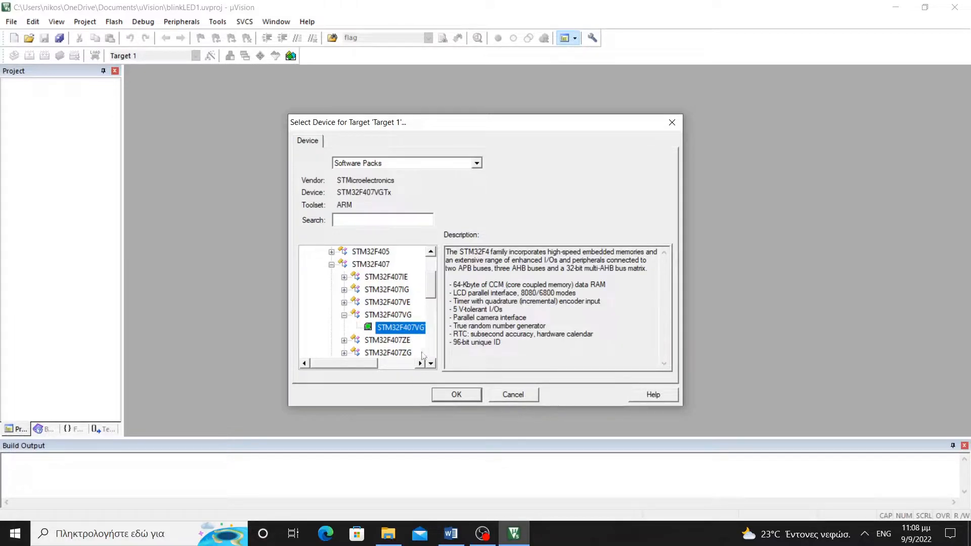
{"action": "mouse_move", "coordinate": [359, 365]}
{"action": "left_mouse_down"}
{"action": "mouse_move", "coordinate": [385, 365]}
{"action": "mouse_move", "coordinate": [369, 365]}
{"action": "left_mouse_up"}
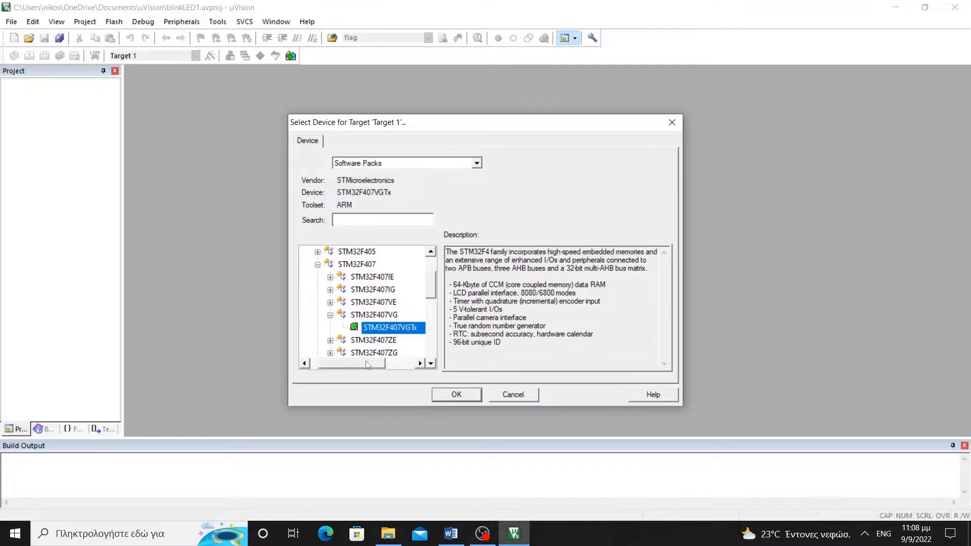
{"action": "left_click", "coordinate": [455, 395]}
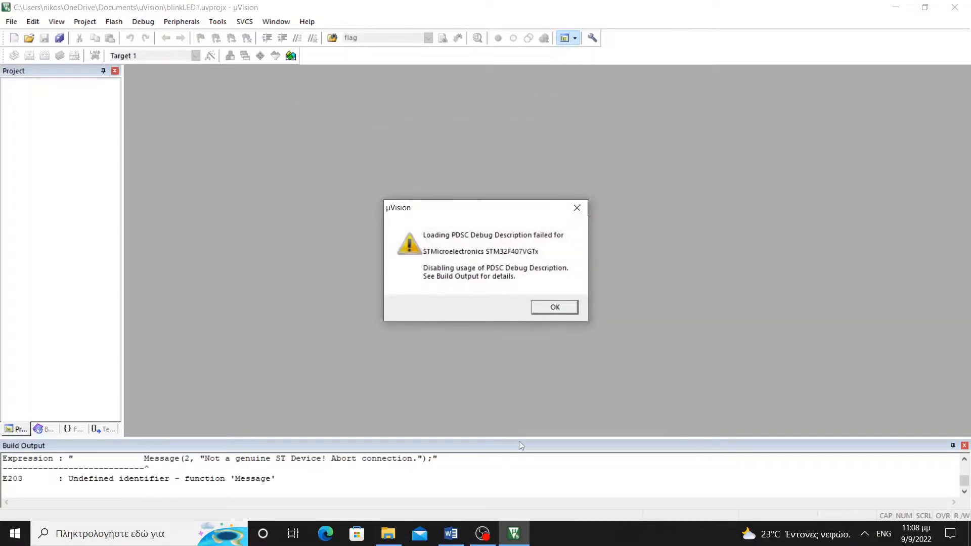
Dismiss the PDSC warning and set the Board Support variant to STM32F4-Discovery
{"action": "left_click", "coordinate": [552, 308]}
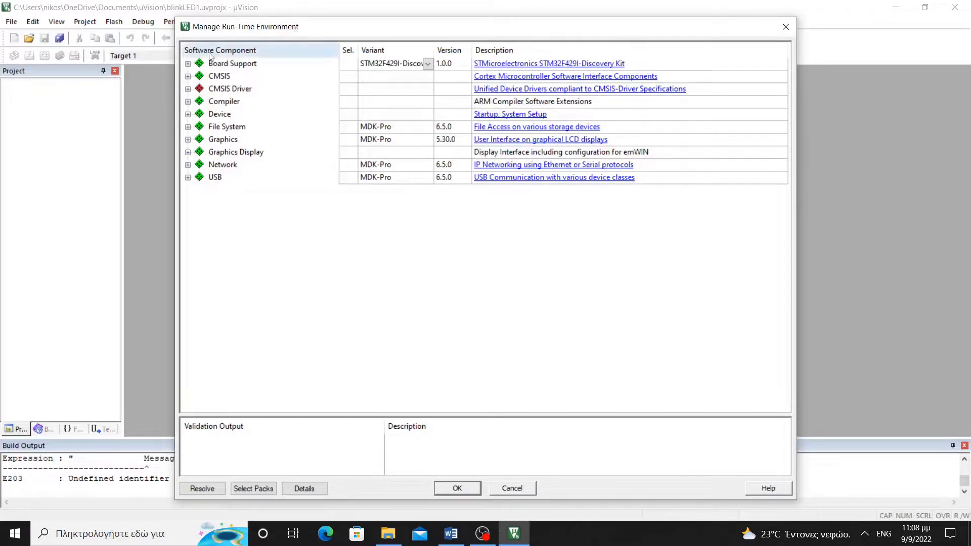
{"action": "left_click", "coordinate": [188, 64]}
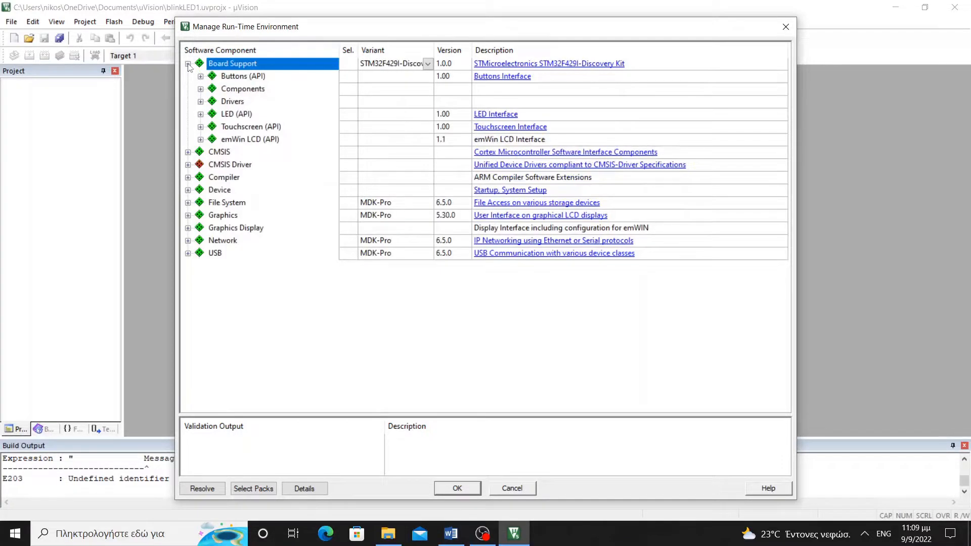
{"action": "left_click", "coordinate": [427, 64]}
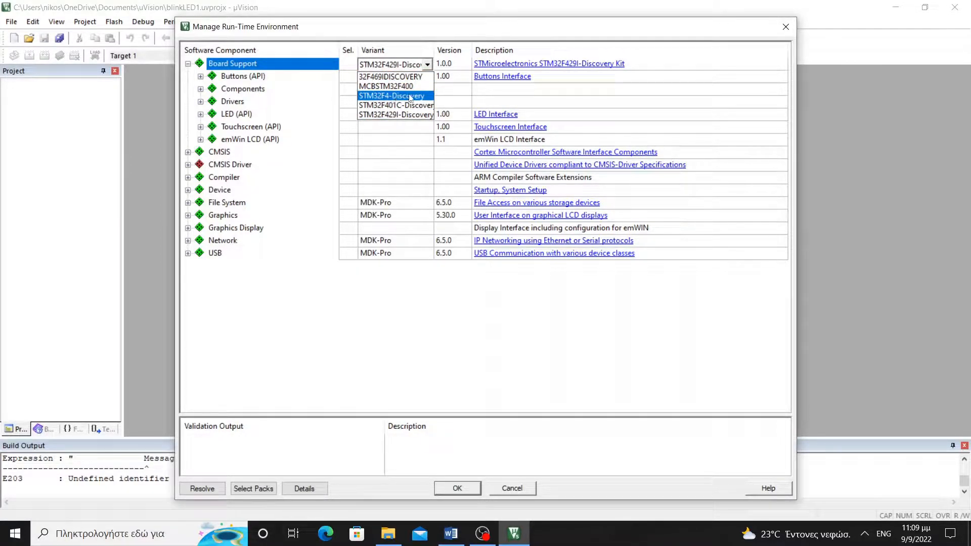
{"action": "left_click", "coordinate": [393, 97]}
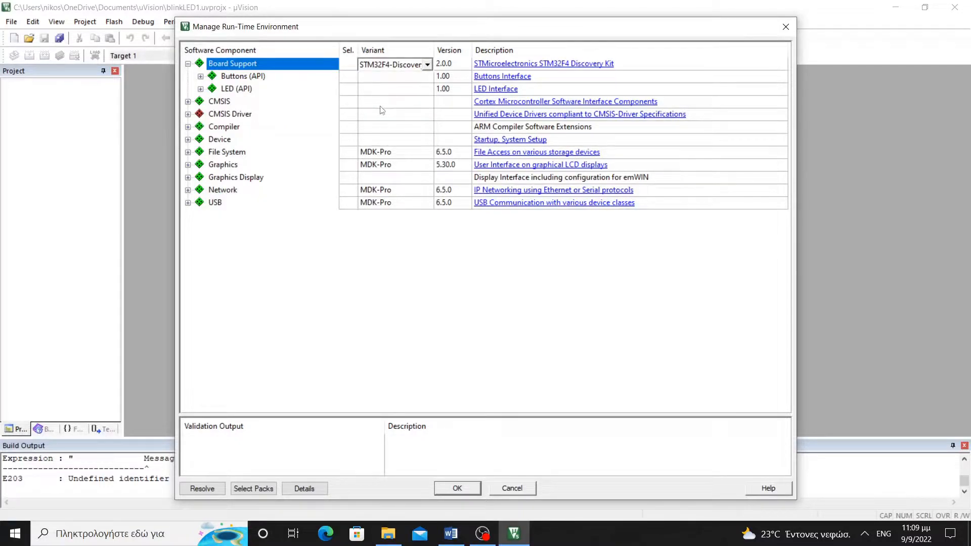
{"action": "left_click", "coordinate": [189, 102]}
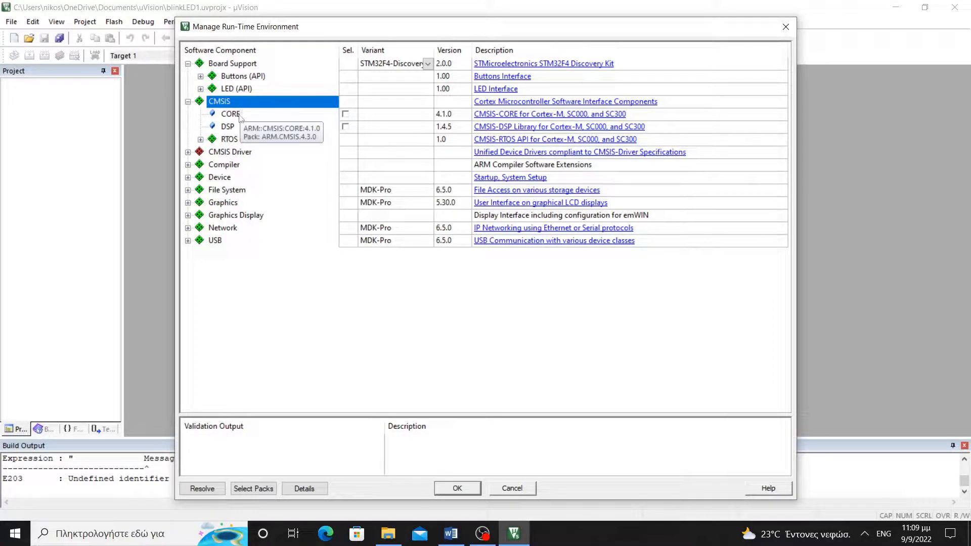
Tick CMSIS CORE, Device Startup and the Classic STM32Cube Framework (API) components
{"action": "left_click", "coordinate": [345, 115]}
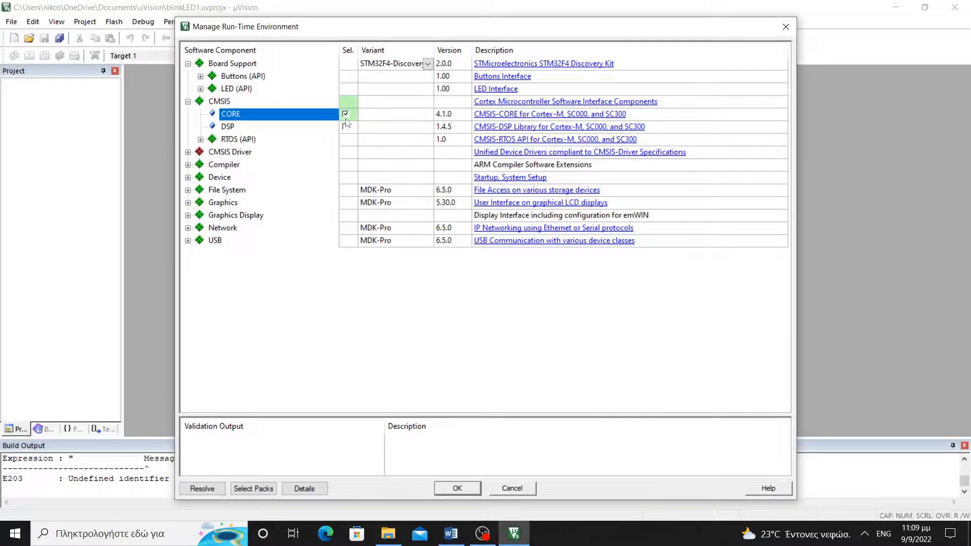
{"action": "left_click", "coordinate": [188, 178]}
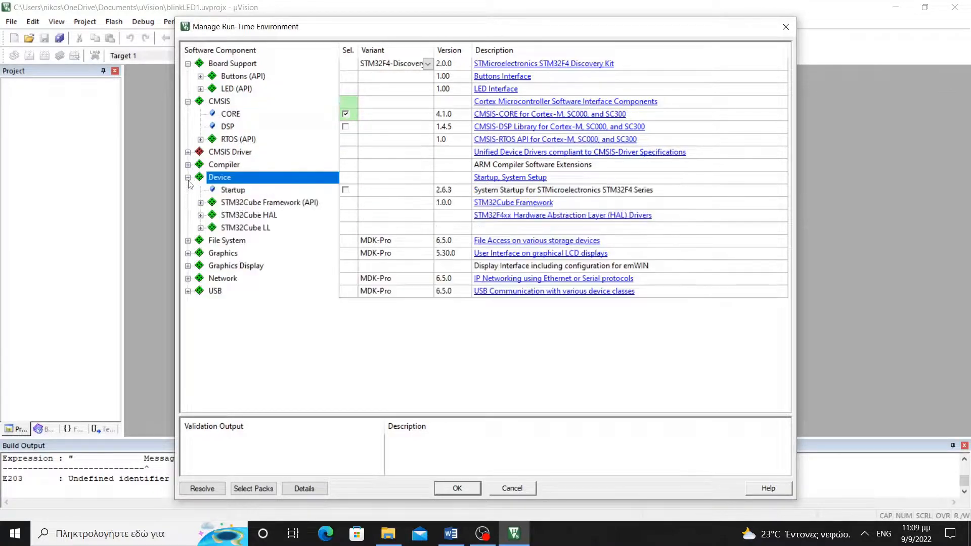
{"action": "left_click", "coordinate": [346, 190]}
{"action": "left_click", "coordinate": [346, 190]}
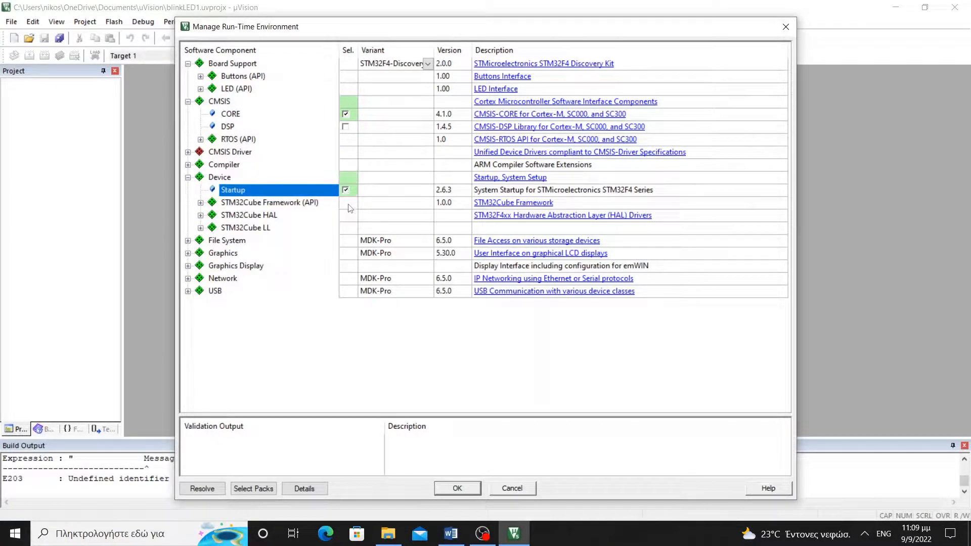
{"action": "left_click", "coordinate": [201, 204]}
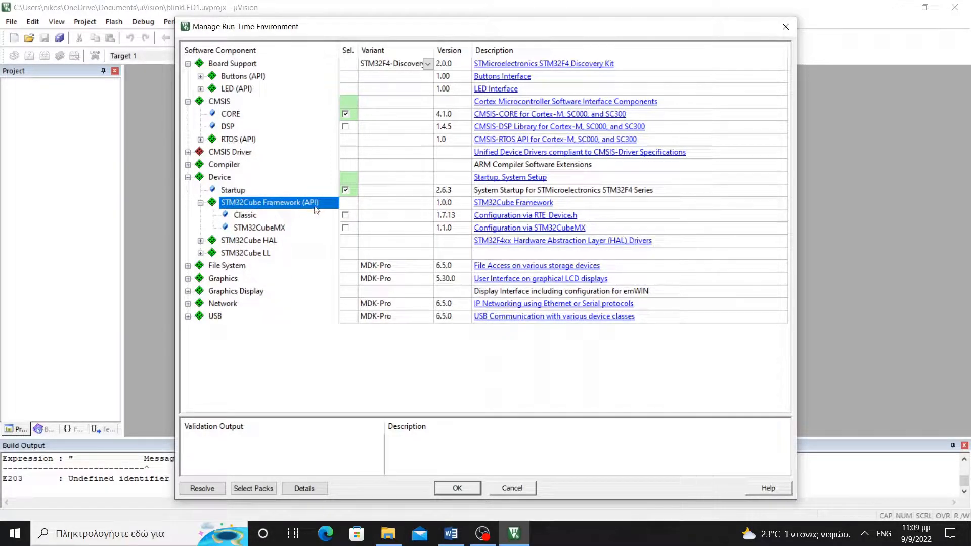
{"action": "left_click", "coordinate": [345, 215]}
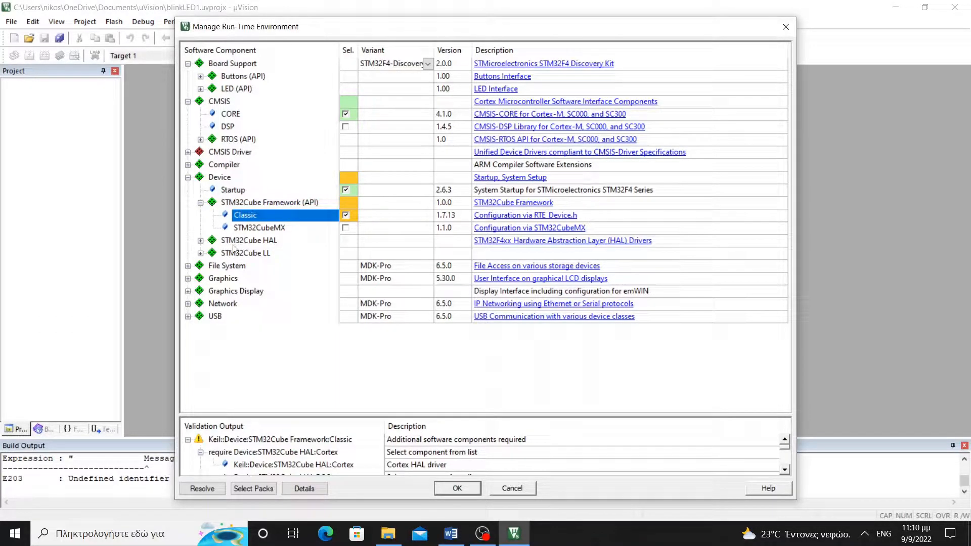
Expand the STM32Cube HAL driver list and scroll through its components
{"action": "left_click", "coordinate": [201, 241]}
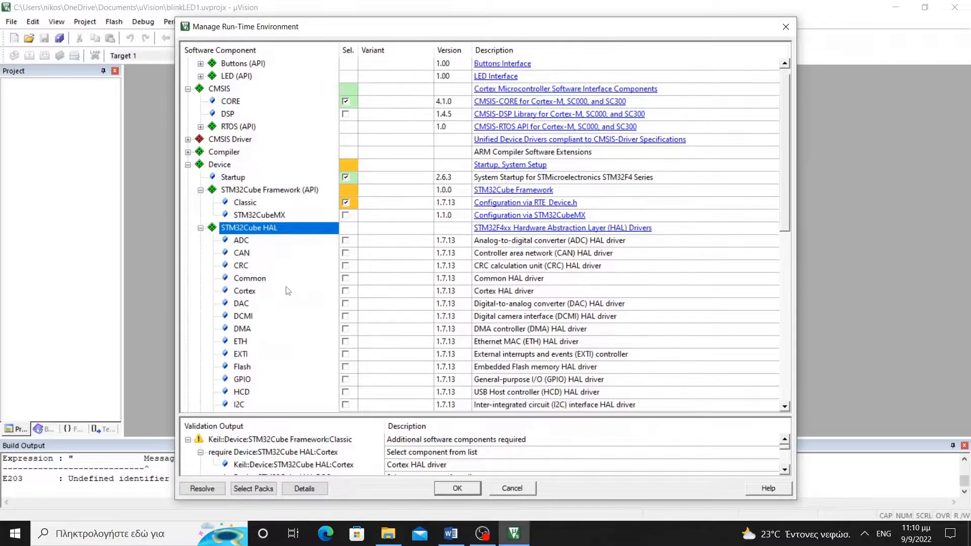
{"action": "scroll", "coordinate": [285, 287], "scroll_direction": "down", "scroll_amount": 2}
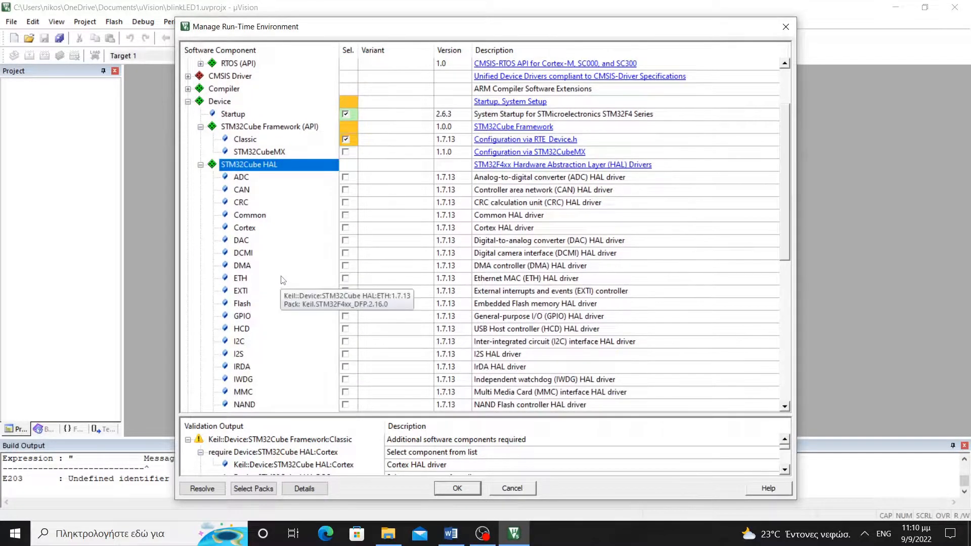
{"action": "scroll", "coordinate": [280, 277], "scroll_direction": "down", "scroll_amount": 2}
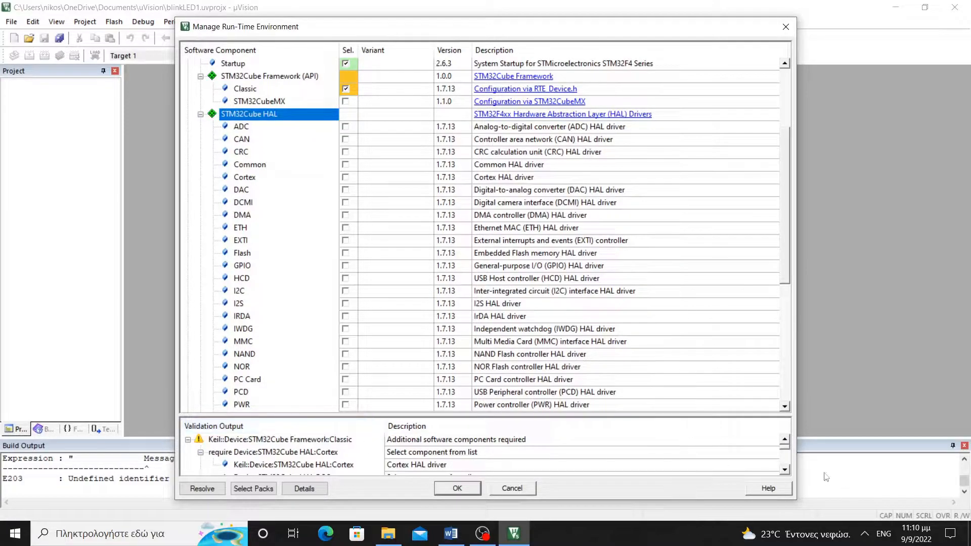
{"action": "left_click", "coordinate": [785, 469]}
{"action": "left_click", "coordinate": [785, 470]}
{"action": "left_click", "coordinate": [785, 470]}
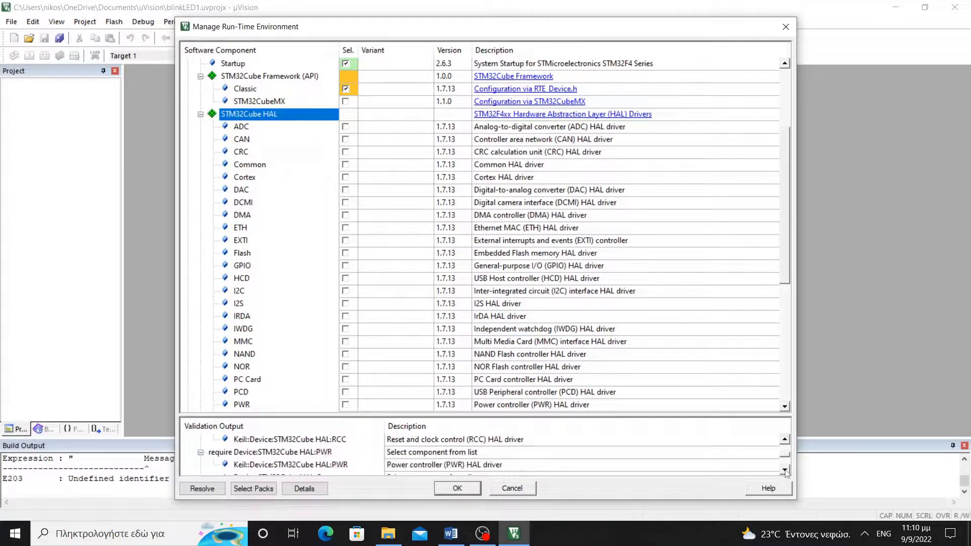
{"action": "left_click", "coordinate": [785, 470]}
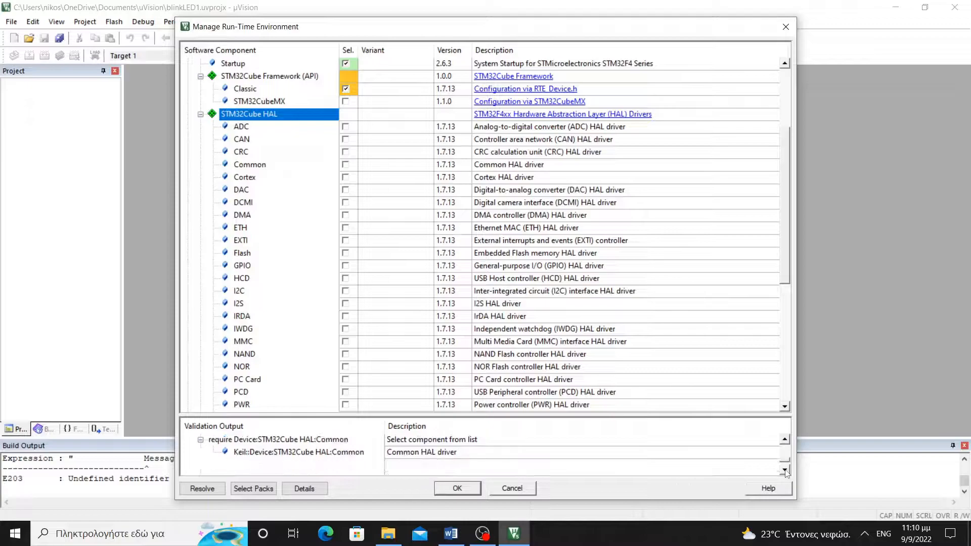
Auto-add the required HAL drivers (Common, Cortex, GPIO, PWR, RCC) and confirm the run-time components
{"action": "left_click", "coordinate": [198, 490]}
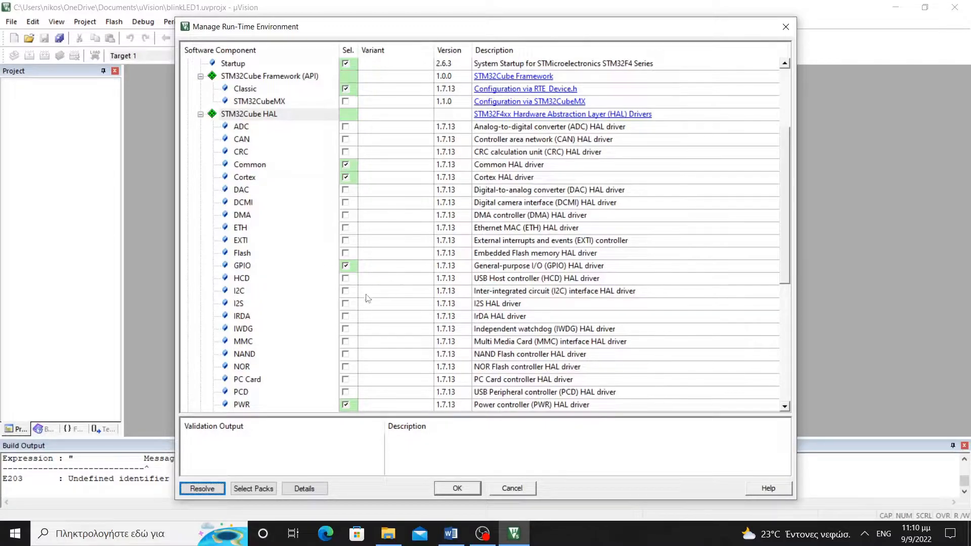
{"action": "scroll", "coordinate": [383, 374], "scroll_direction": "down", "scroll_amount": 1}
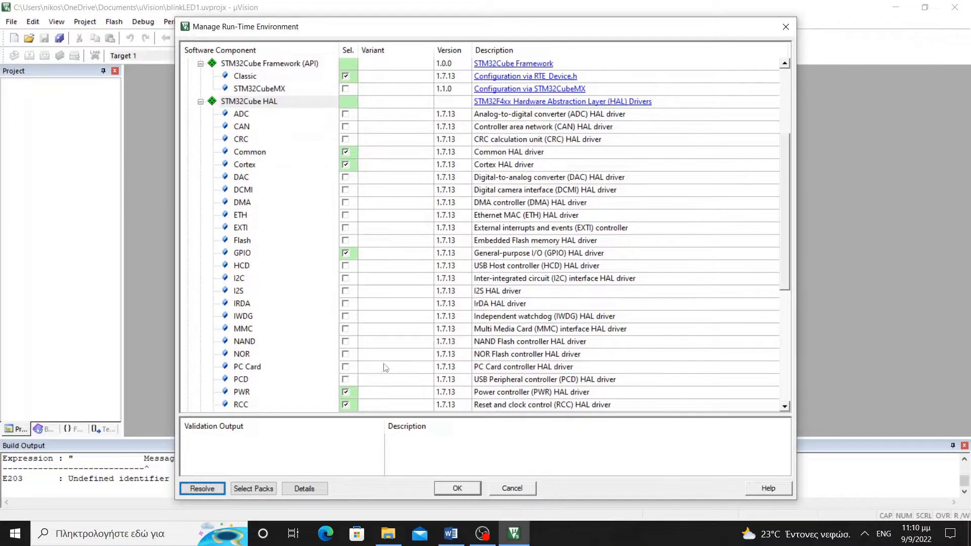
{"action": "scroll", "coordinate": [376, 334], "scroll_direction": "up", "scroll_amount": 1}
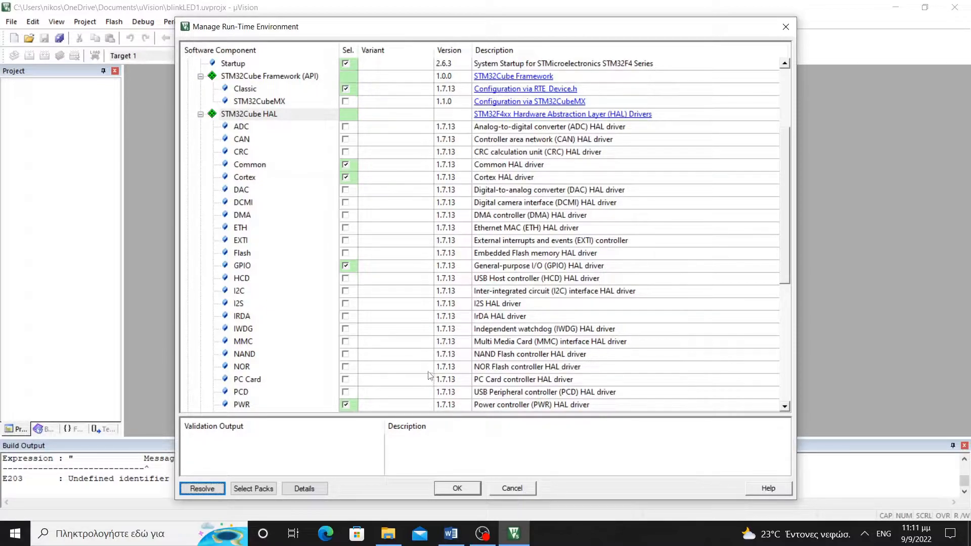
{"action": "left_click", "coordinate": [458, 489]}
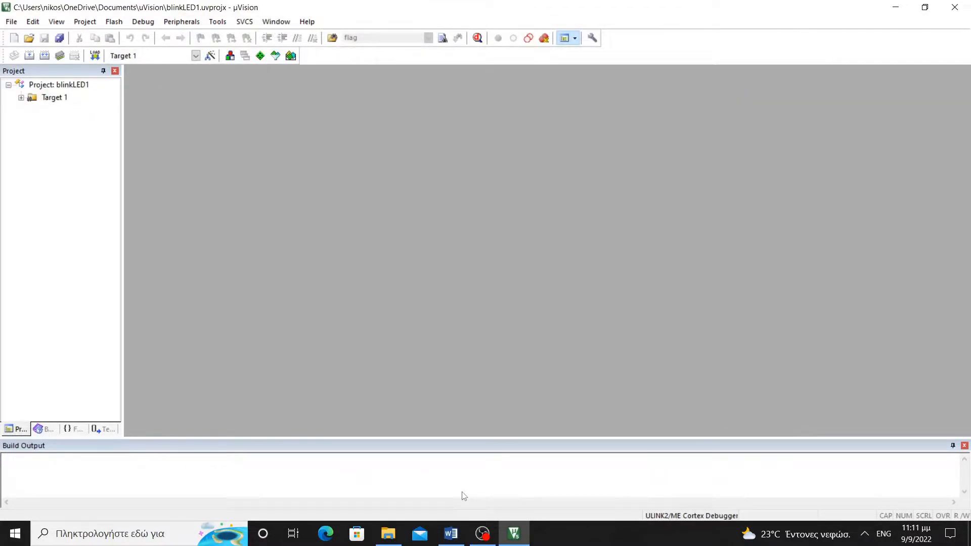
{"action": "left_click", "coordinate": [454, 536]}
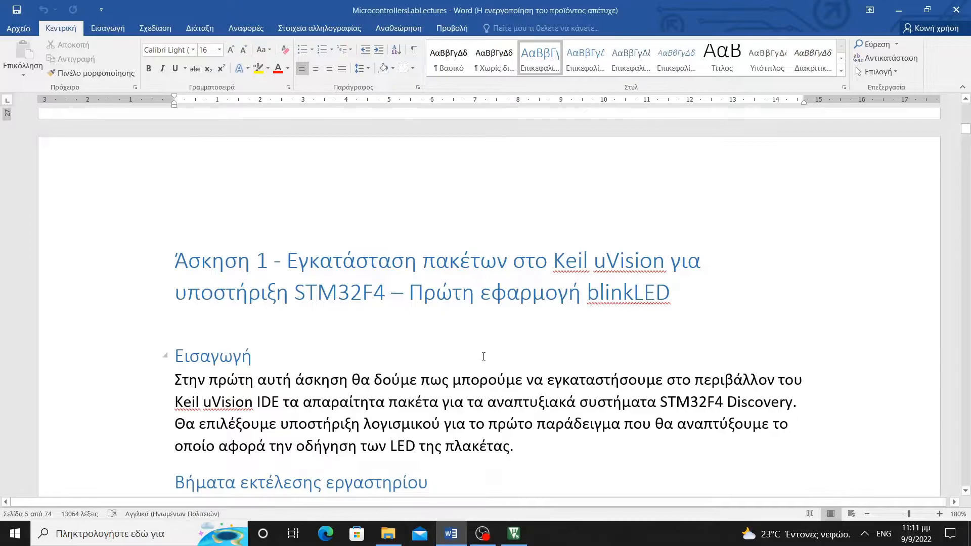
{"action": "key", "text": "Page_Down"}
{"action": "key", "text": "Page_Down"}
{"action": "key", "text": "Page_Down"}
{"action": "key", "text": "Page_Down"}
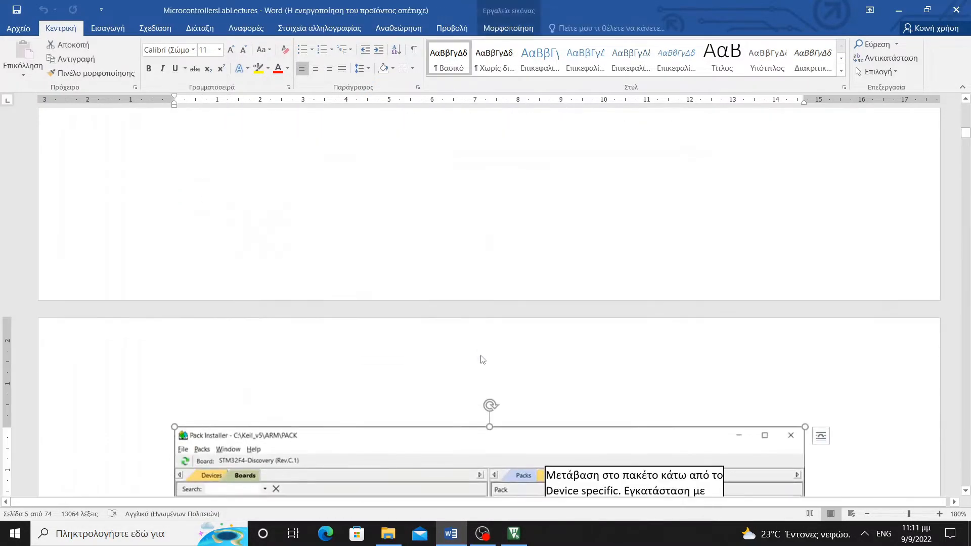
{"action": "key", "text": "Page_Down"}
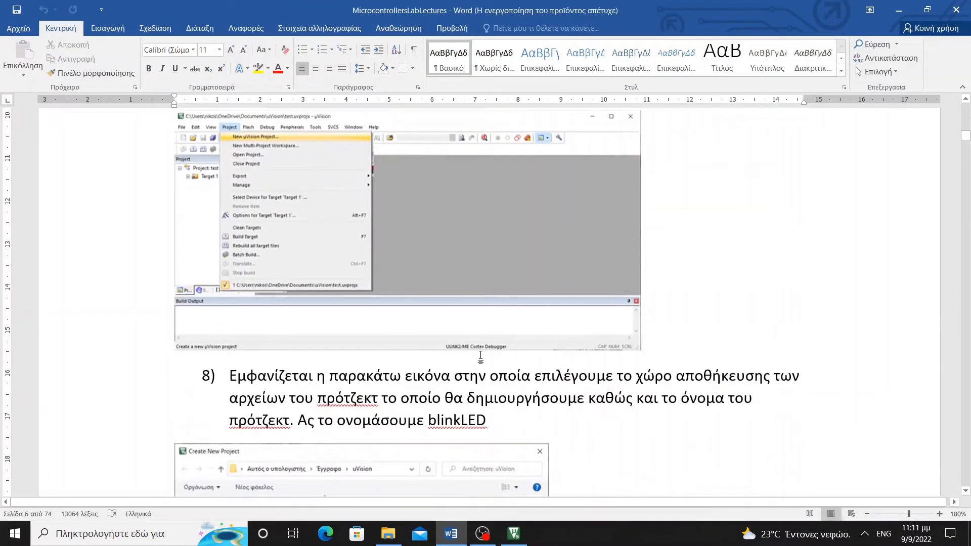
{"action": "key", "text": "Page_Down"}
{"action": "key", "text": "Page_Down"}
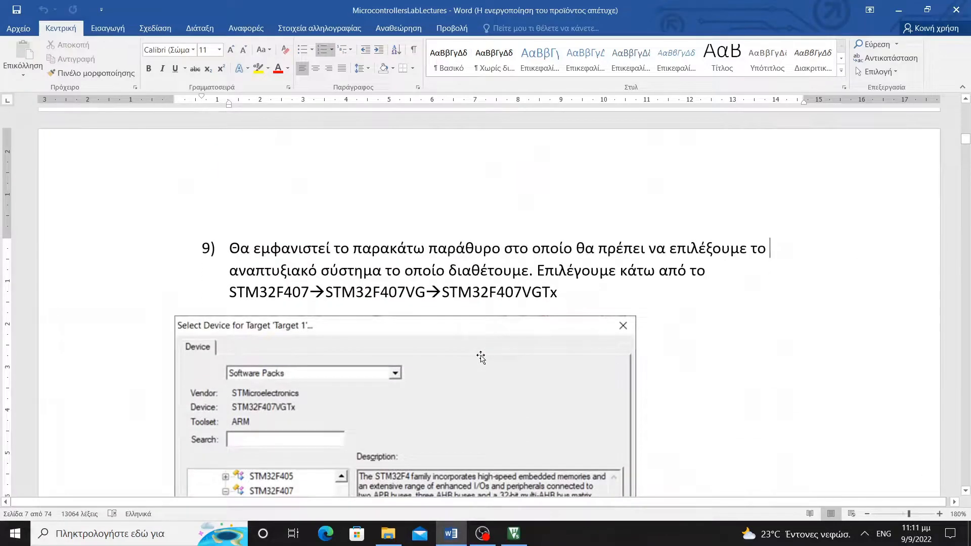
{"action": "key", "text": "Page_Down"}
{"action": "key", "text": "Page_Down"}
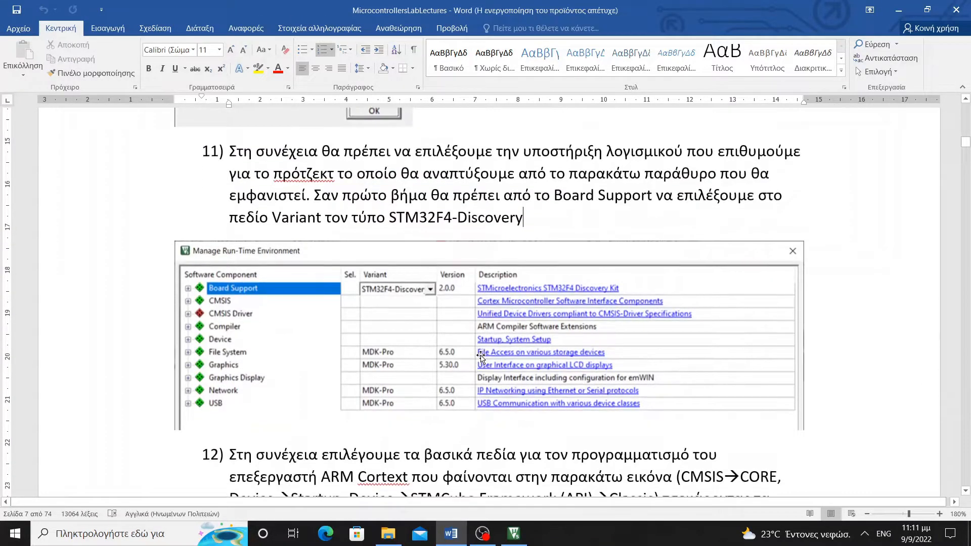
{"action": "key", "text": "Page_Down"}
{"action": "key", "text": "Page_Down"}
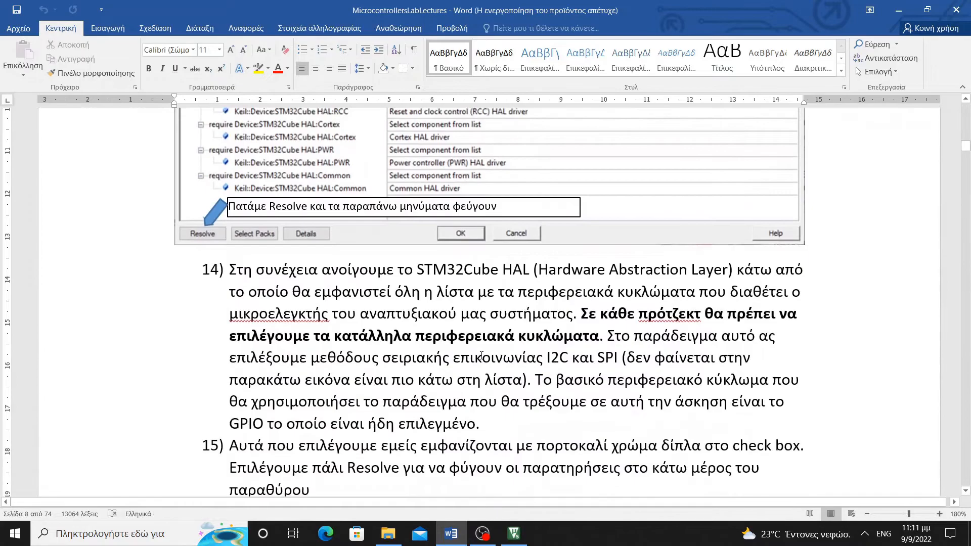
{"action": "key", "text": "Page_Down"}
{"action": "key", "text": "Page_Down"}
{"action": "key", "text": "Page_Down"}
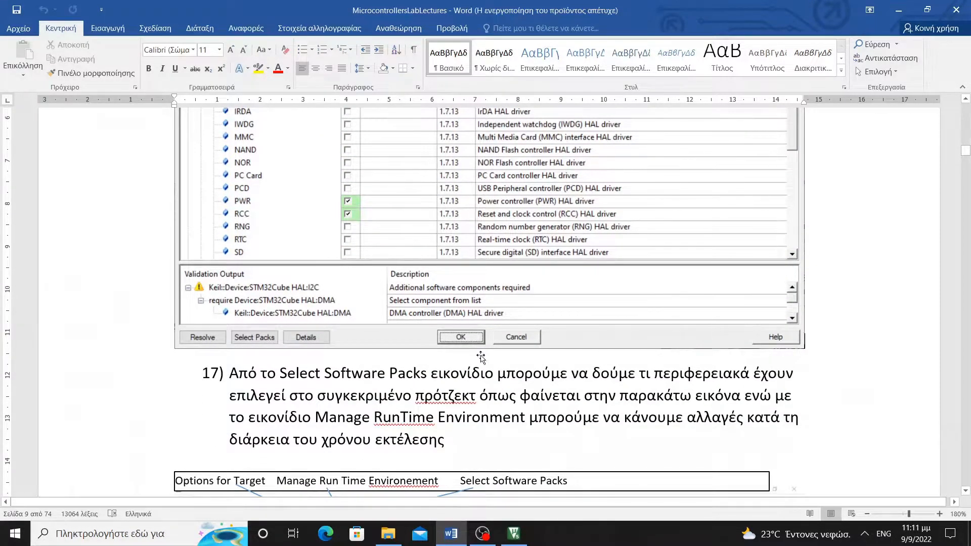
{"action": "key", "text": "Page_Up"}
{"action": "key", "text": "Page_Down"}
{"action": "scroll", "coordinate": [439, 330], "scroll_direction": "down", "scroll_amount": 10}
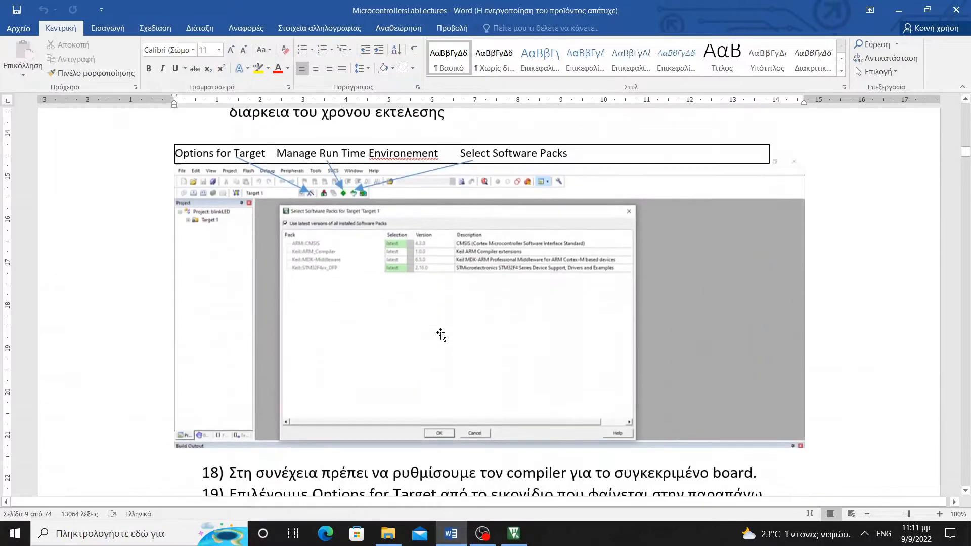
{"action": "scroll", "coordinate": [439, 329], "scroll_direction": "down", "scroll_amount": 3}
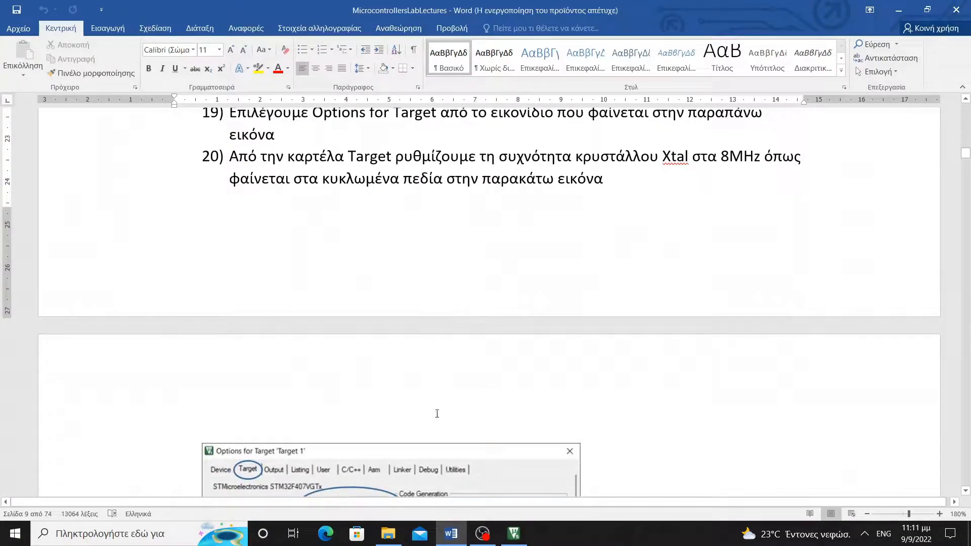
{"action": "left_click", "coordinate": [523, 540]}
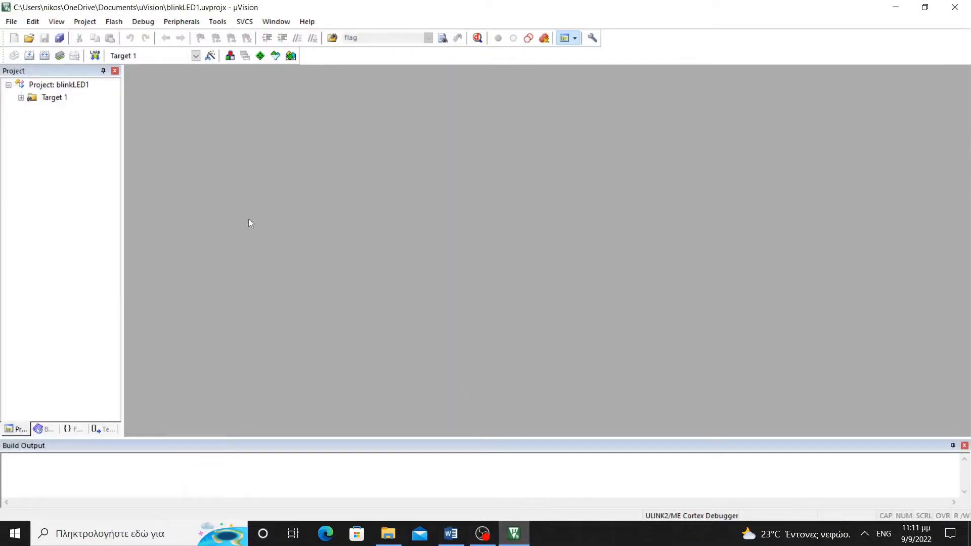
Enter USE_HAL_DRIVER as the preprocessor define in Target 1's C/C++ options
{"action": "left_click", "coordinate": [208, 58]}
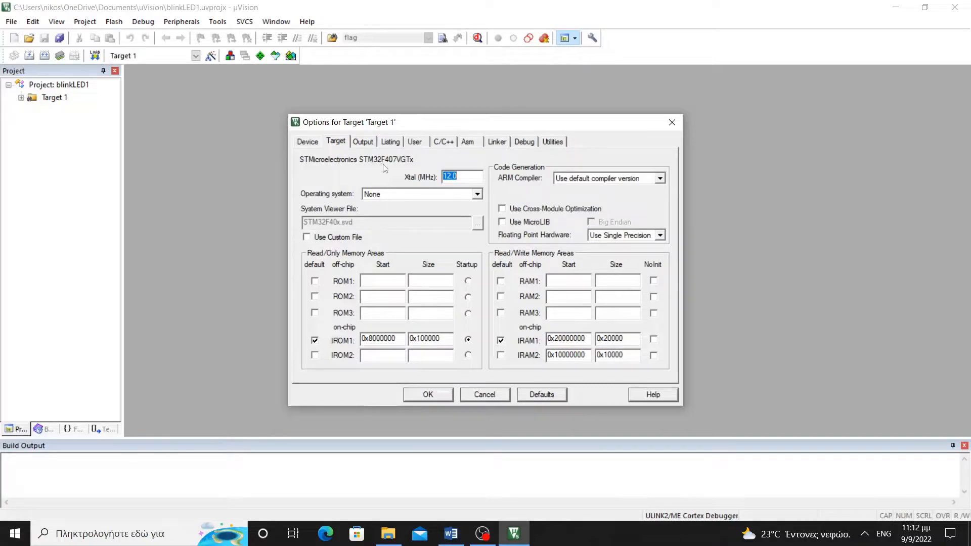
{"action": "left_click", "coordinate": [444, 142]}
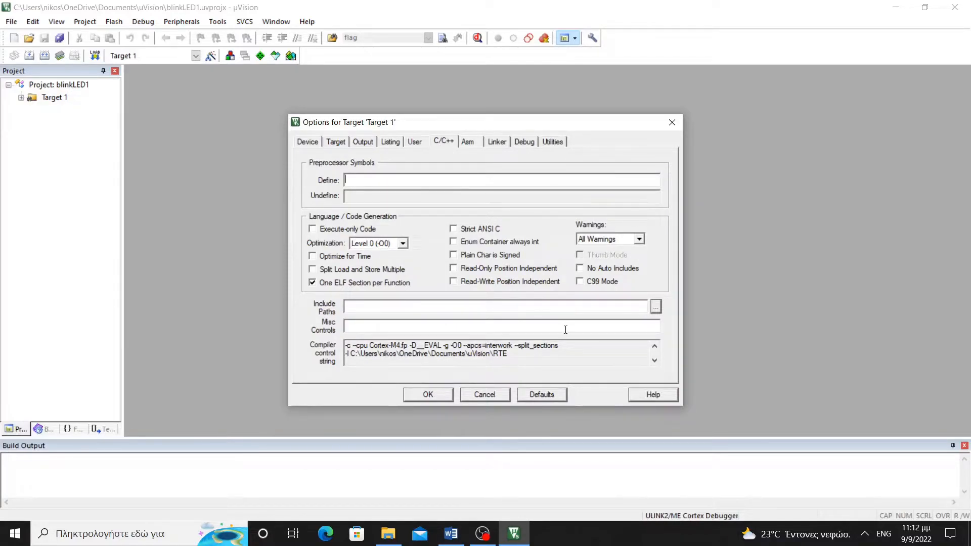
{"action": "type", "text": "USE_HAL_D"}
{"action": "type", "text": "ER"}
Scroll the Word lab notes down to step 22 on include paths
{"action": "left_click", "coordinate": [464, 528]}
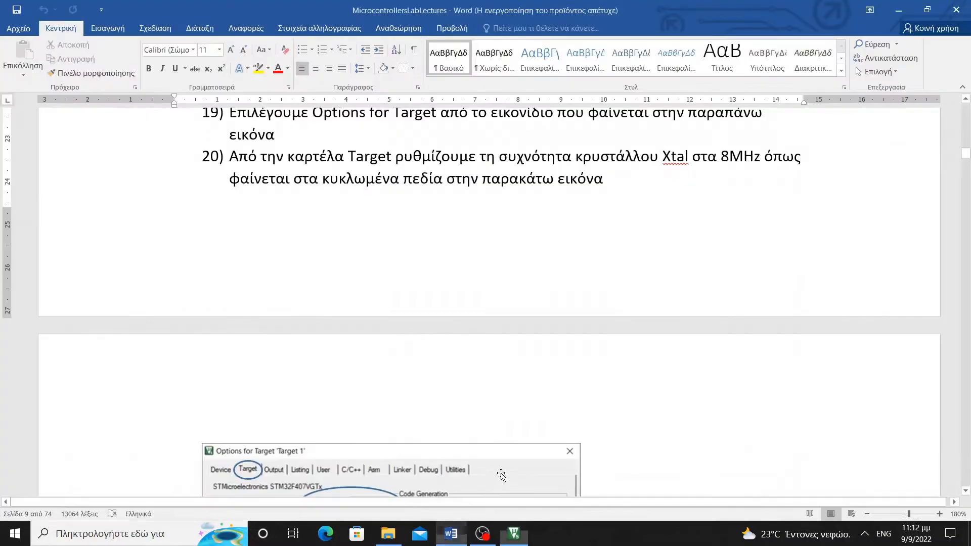
{"action": "scroll", "coordinate": [522, 397], "scroll_direction": "down", "scroll_amount": 6}
{"action": "scroll", "coordinate": [420, 359], "scroll_direction": "down", "scroll_amount": 8}
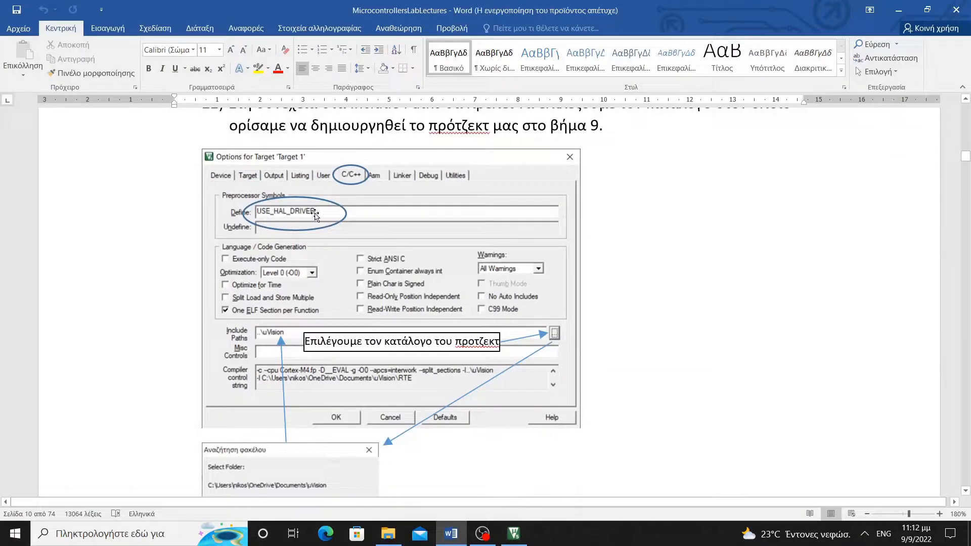
Add a new include path entry pointing to the uVision folder, so it reads ..\uVision
{"action": "left_click", "coordinate": [514, 534]}
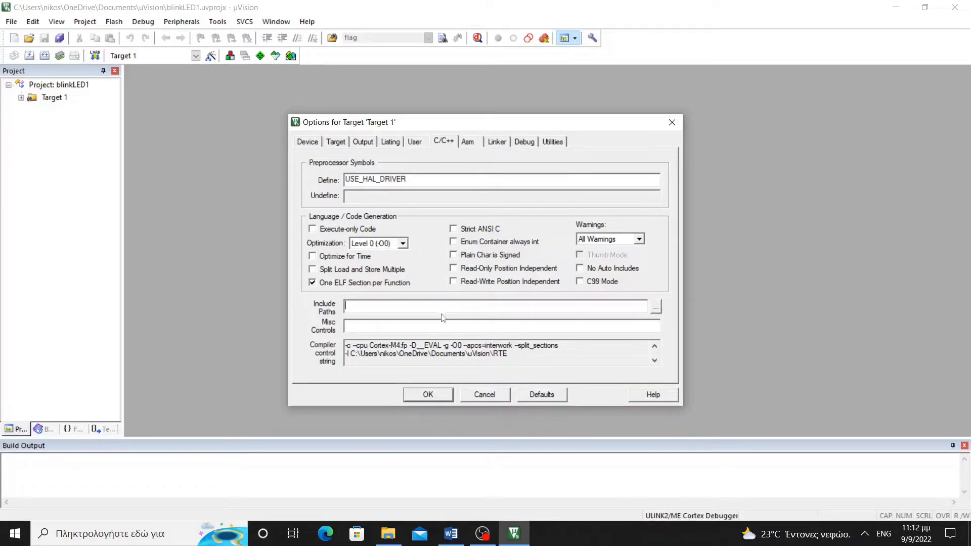
{"action": "left_click", "coordinate": [519, 310]}
{"action": "left_click", "coordinate": [657, 308]}
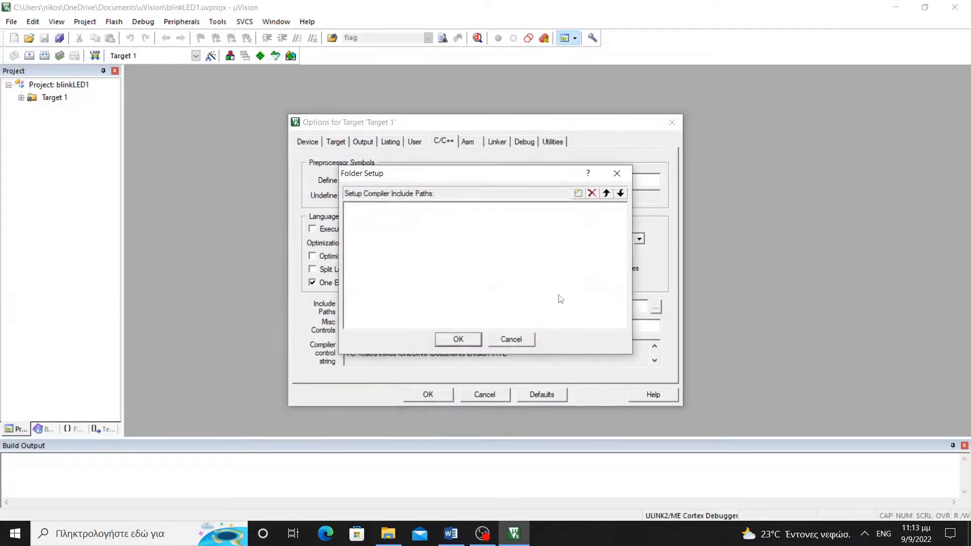
{"action": "left_click", "coordinate": [578, 194]}
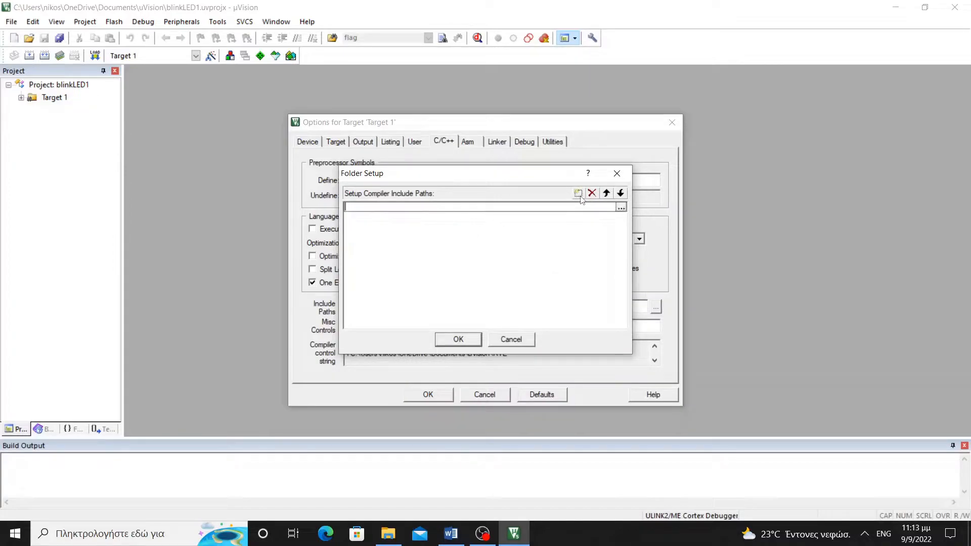
{"action": "left_click", "coordinate": [620, 208]}
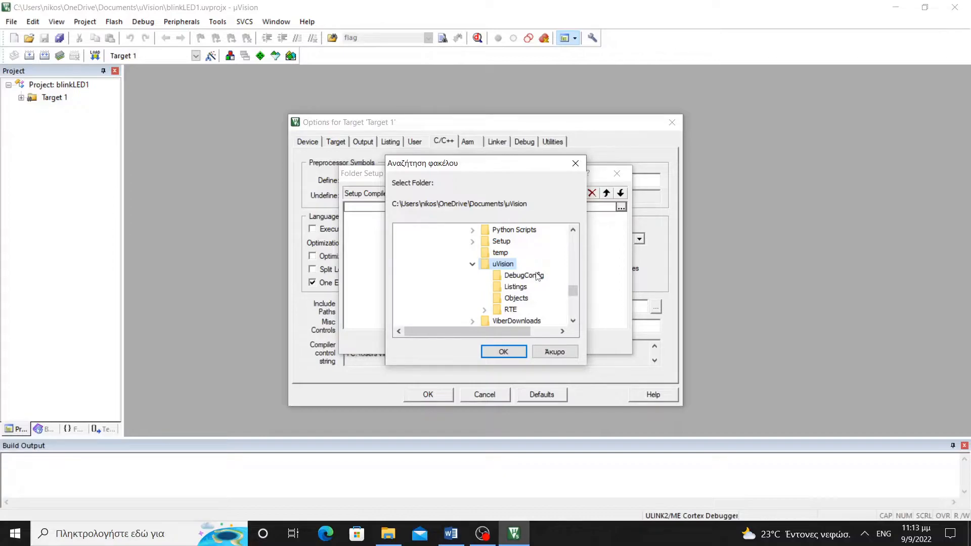
{"action": "scroll", "coordinate": [537, 276], "scroll_direction": "up", "scroll_amount": 10}
{"action": "scroll", "coordinate": [540, 276], "scroll_direction": "down", "scroll_amount": 1}
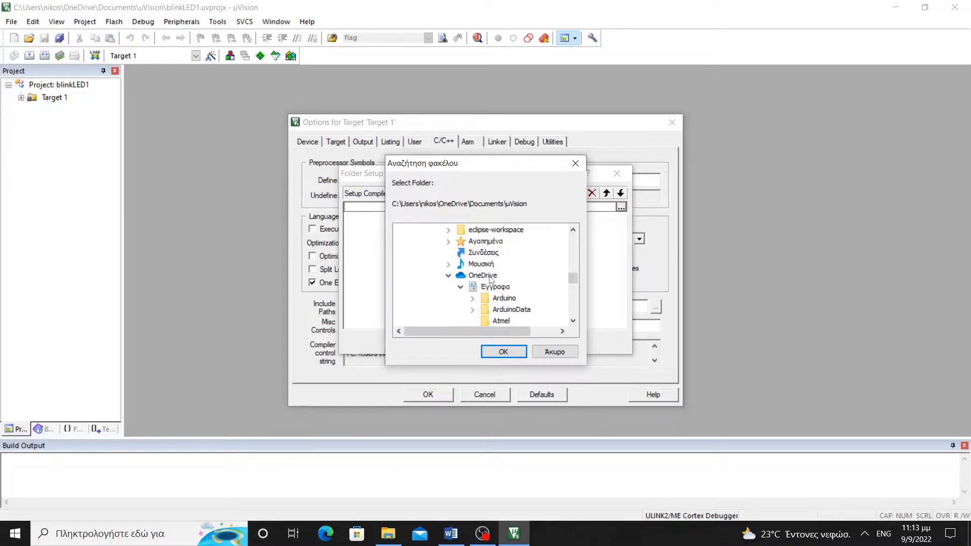
{"action": "scroll", "coordinate": [511, 287], "scroll_direction": "down", "scroll_amount": 2}
{"action": "scroll", "coordinate": [519, 289], "scroll_direction": "up", "scroll_amount": 2}
{"action": "scroll", "coordinate": [516, 288], "scroll_direction": "down", "scroll_amount": 10}
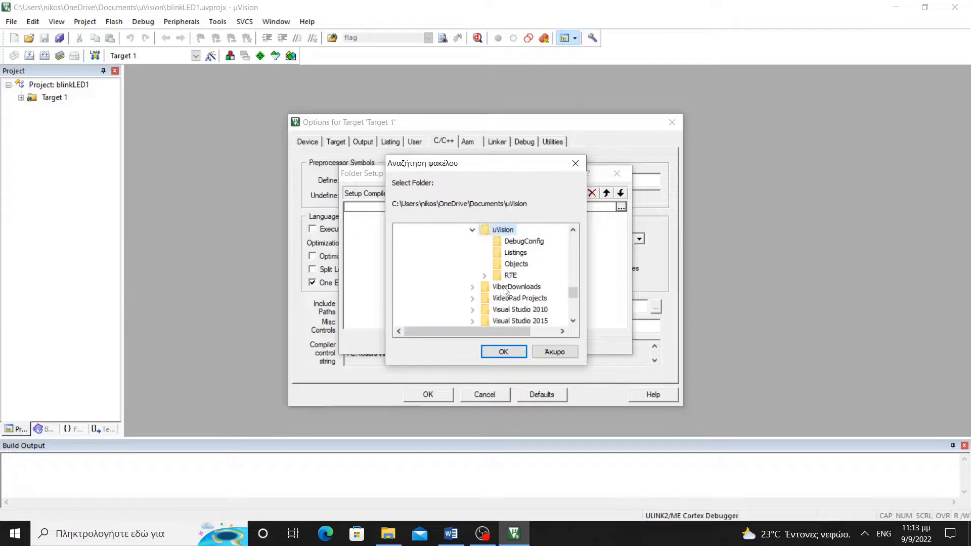
{"action": "left_click", "coordinate": [512, 352]}
{"action": "left_click", "coordinate": [478, 342]}
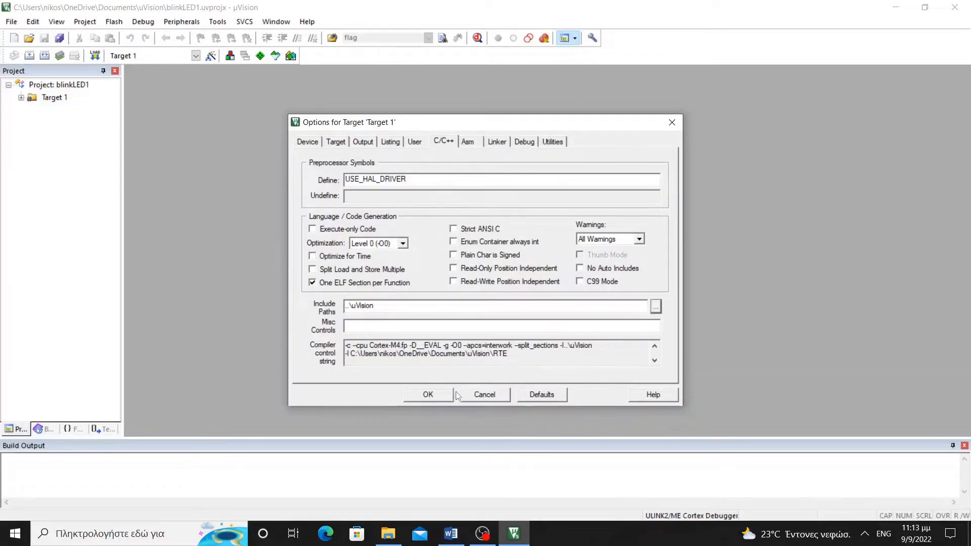
Choose ST-Link Debugger as Target 1's debug adapter on the Debug tab
{"action": "left_click", "coordinate": [524, 143]}
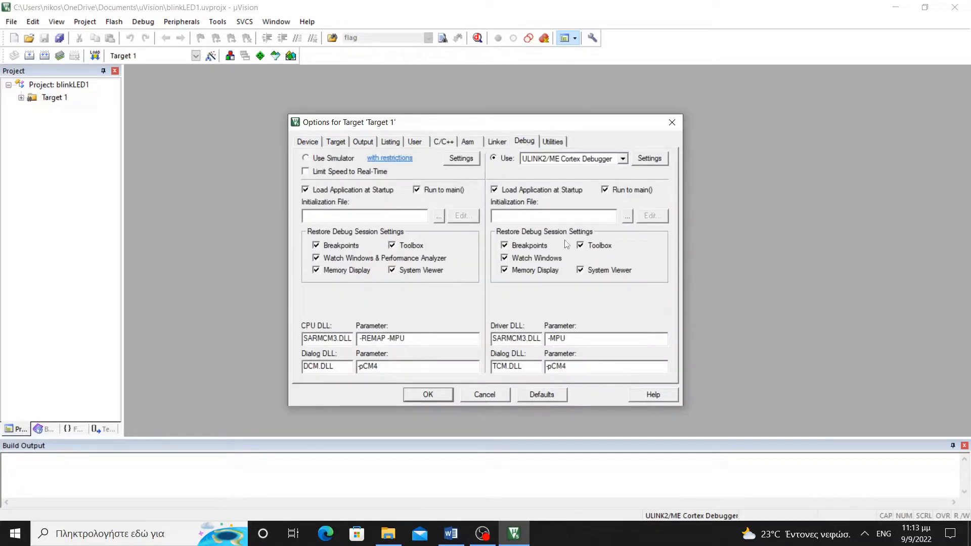
{"action": "left_click", "coordinate": [623, 159]}
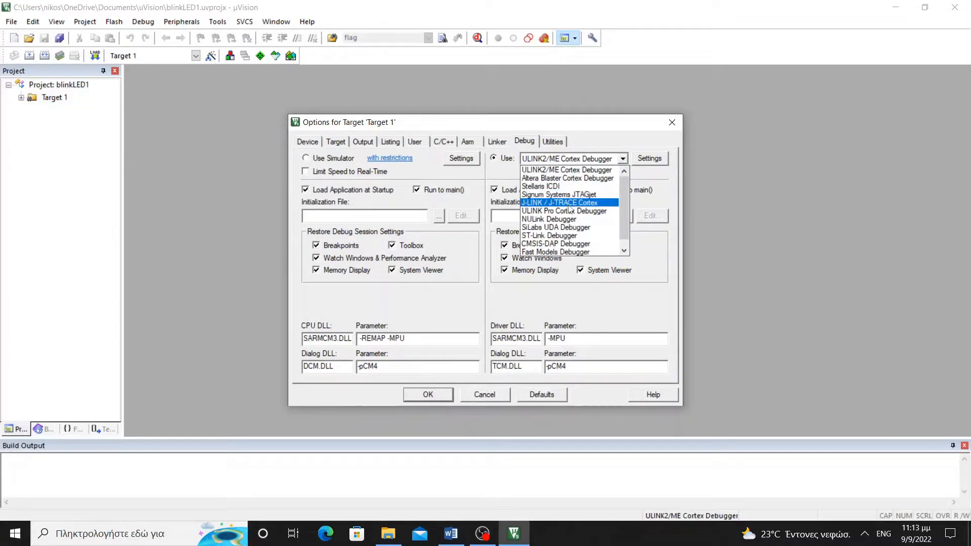
{"action": "left_click", "coordinate": [571, 237]}
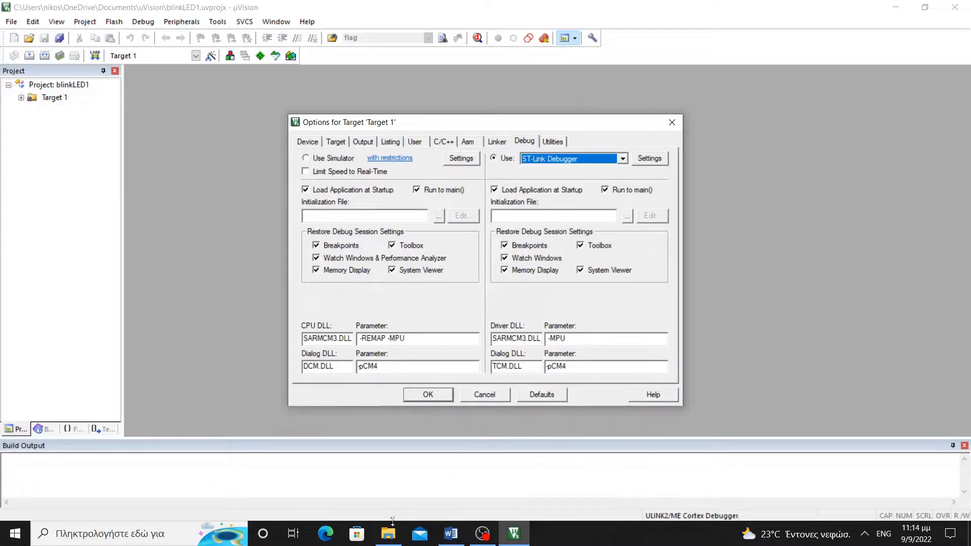
{"action": "left_click", "coordinate": [451, 534]}
Scroll the lab notes to step 26 and select the st.com stsw-link009 driver URL
{"action": "scroll", "coordinate": [581, 331], "scroll_direction": "down", "scroll_amount": 20}
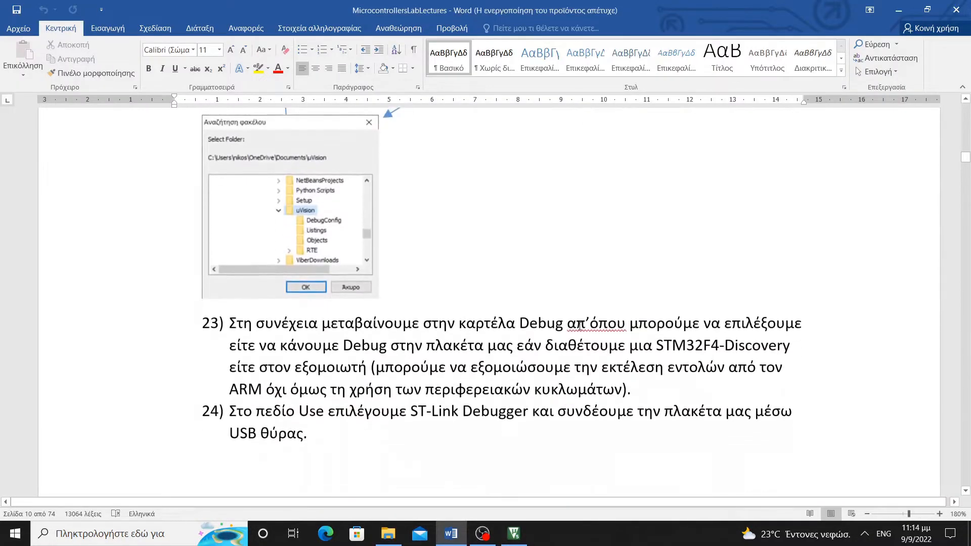
{"action": "scroll", "coordinate": [579, 327], "scroll_direction": "down", "scroll_amount": 1}
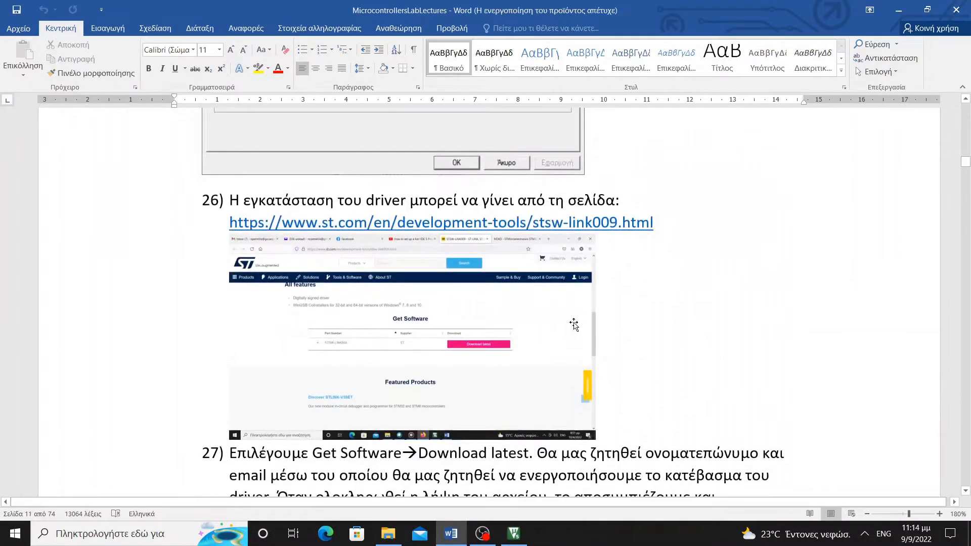
{"action": "left_click_drag", "start_coordinate": [230, 223], "coordinate": [667, 227]}
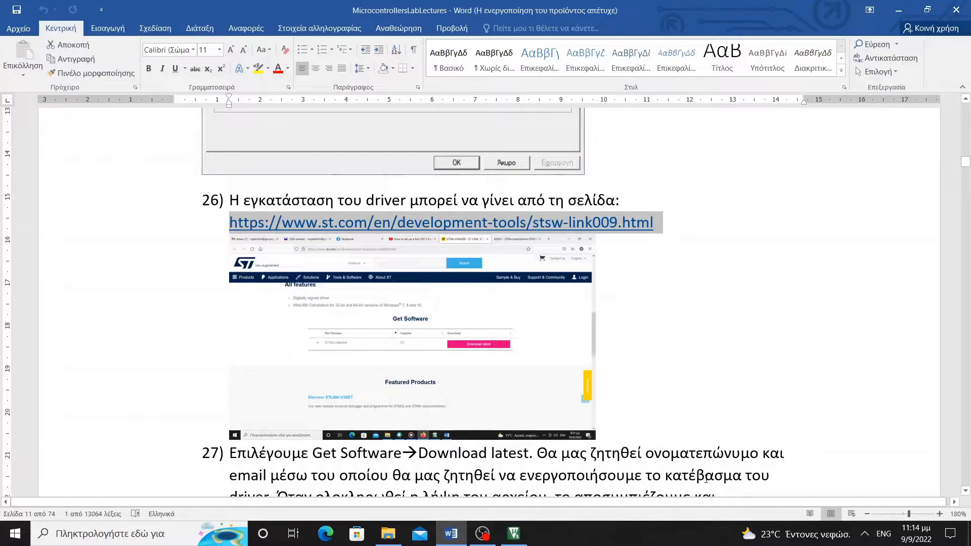
{"action": "left_click", "coordinate": [896, 11]}
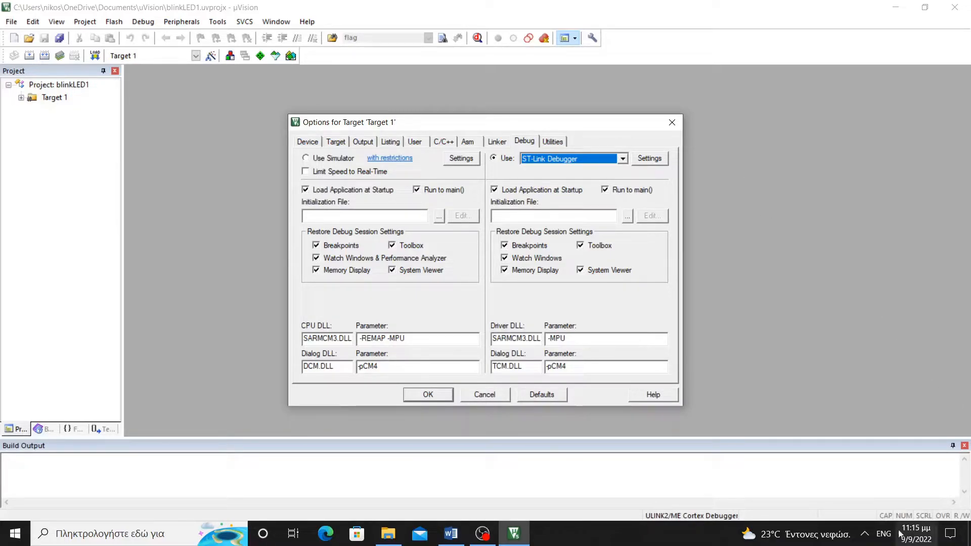
Return to µVision's target options with ST-Link Debugger selected for debugging
{"action": "left_click", "coordinate": [865, 533]}
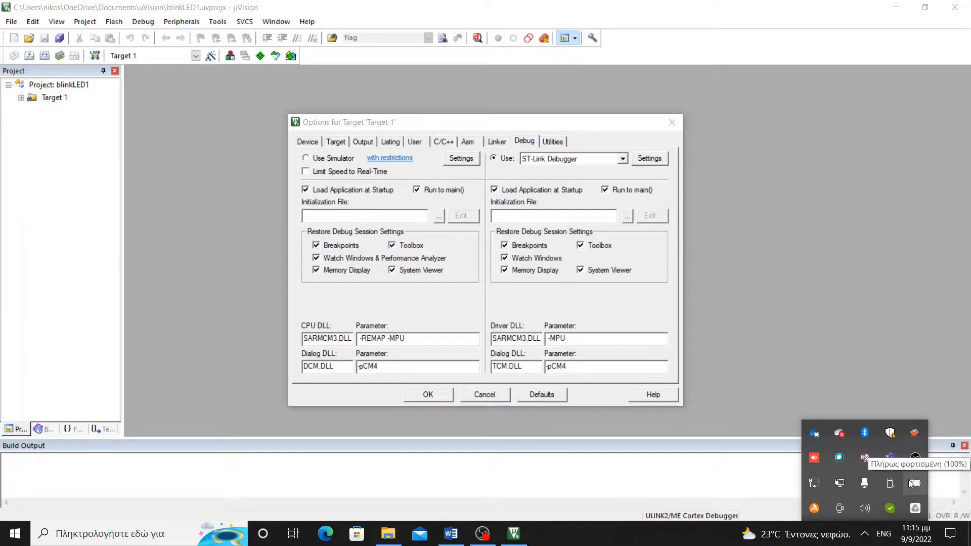
{"action": "left_click", "coordinate": [781, 209]}
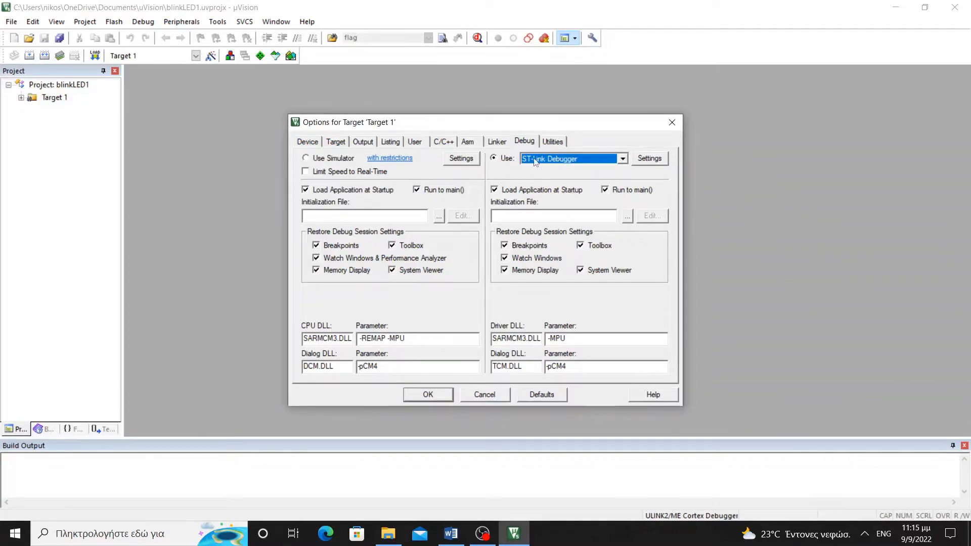
Set the ST-Link driver's Connect mode to 'with Pre-reset' and close the setup
{"action": "left_click", "coordinate": [647, 163]}
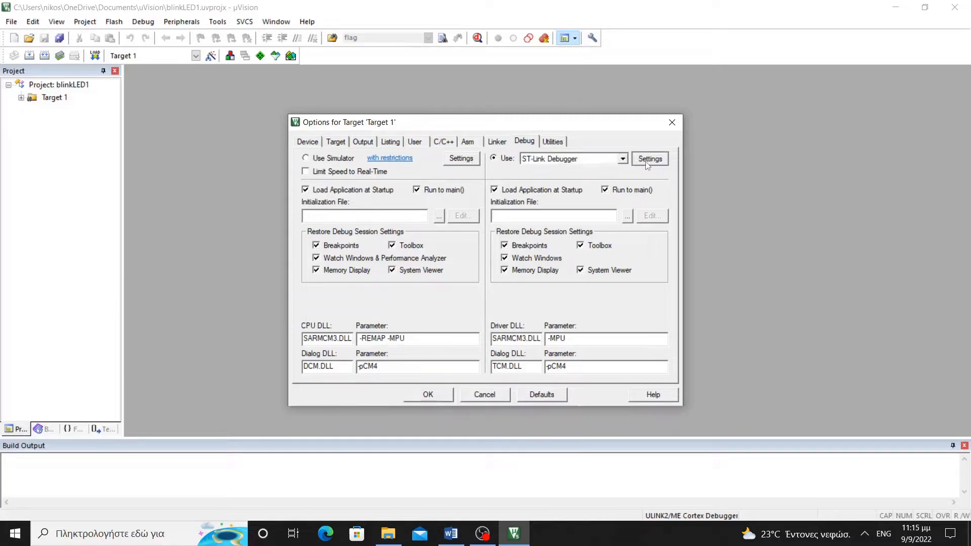
{"action": "left_click", "coordinate": [647, 163]}
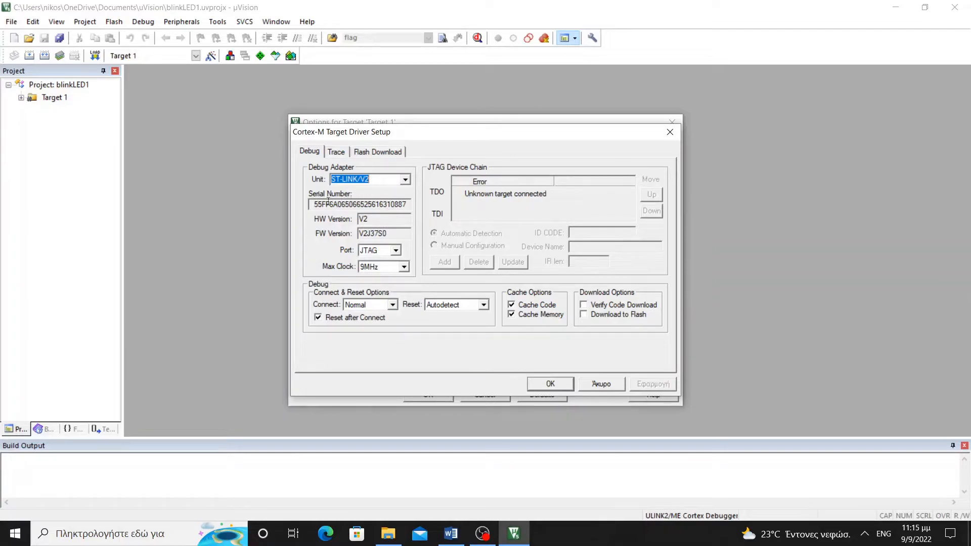
{"action": "left_click_drag", "start_coordinate": [322, 204], "coordinate": [398, 204]}
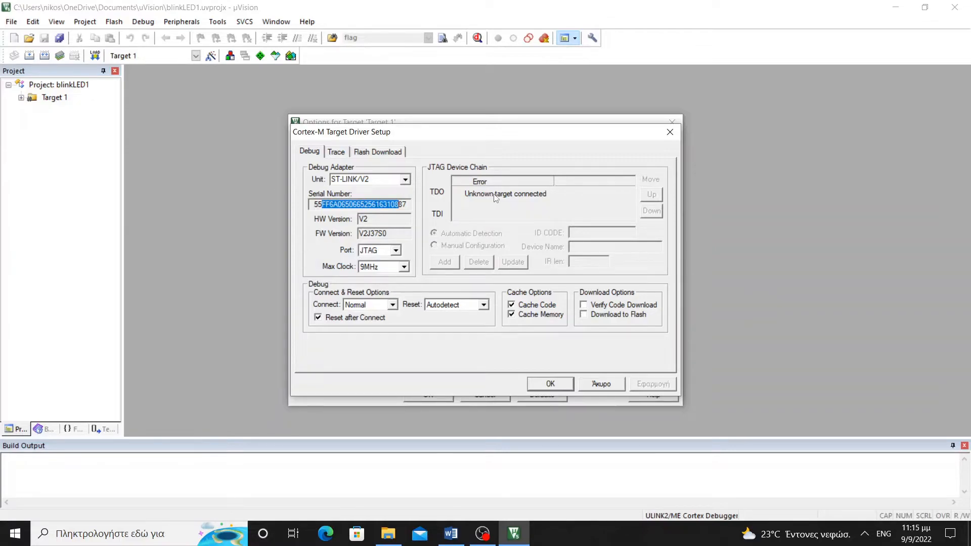
{"action": "left_click", "coordinate": [393, 305]}
{"action": "left_click", "coordinate": [378, 326]}
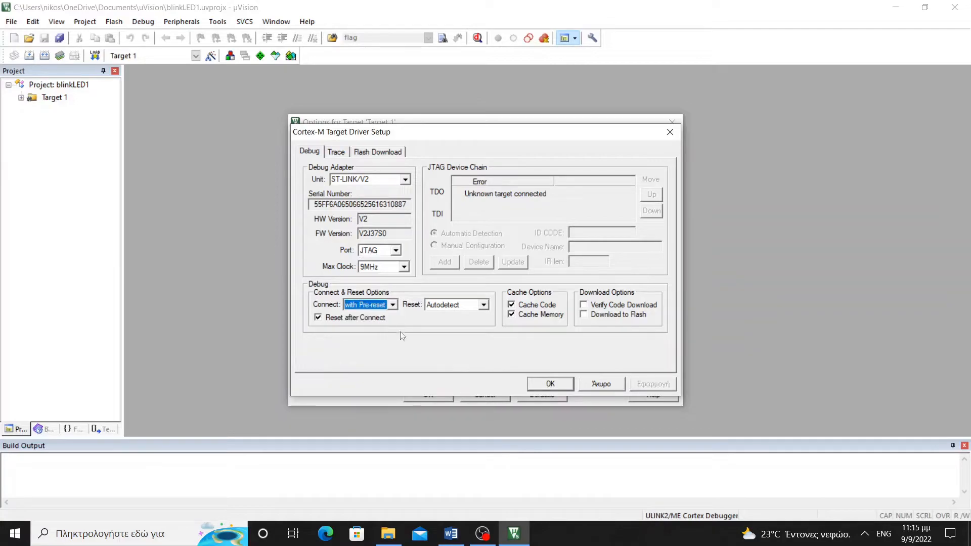
{"action": "left_click", "coordinate": [571, 385]}
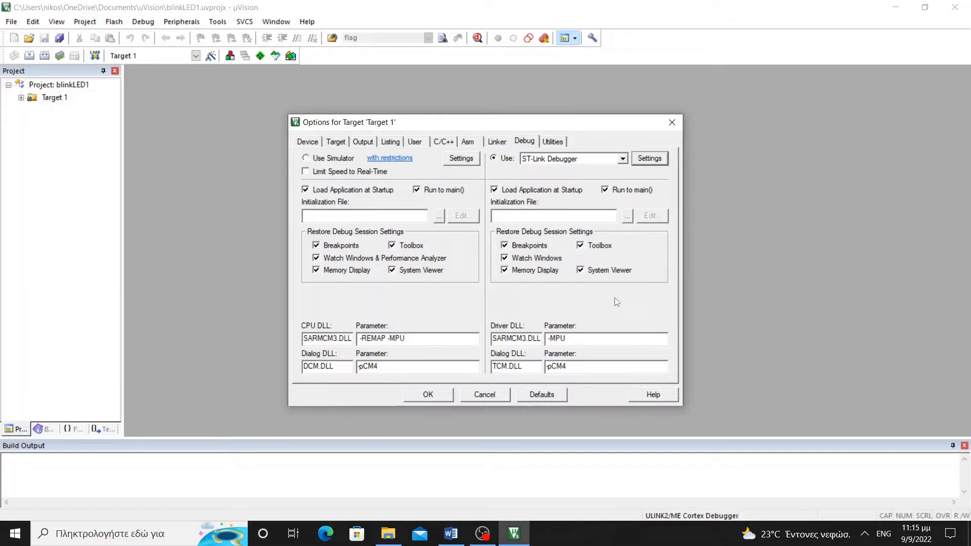
Check the Flash Download tab uses the STM32F4xx 1M Flash algorithm and confirm
{"action": "left_click", "coordinate": [641, 162]}
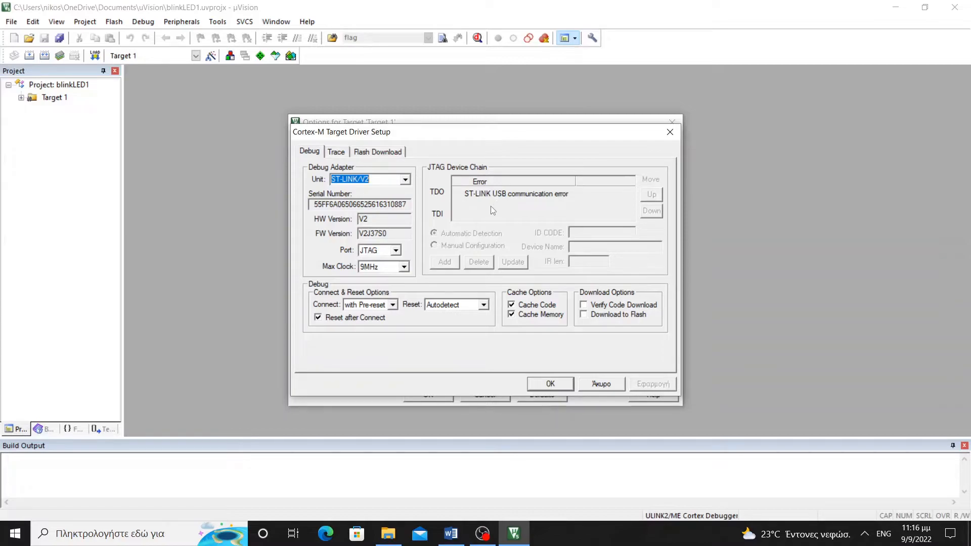
{"action": "left_click", "coordinate": [389, 160]}
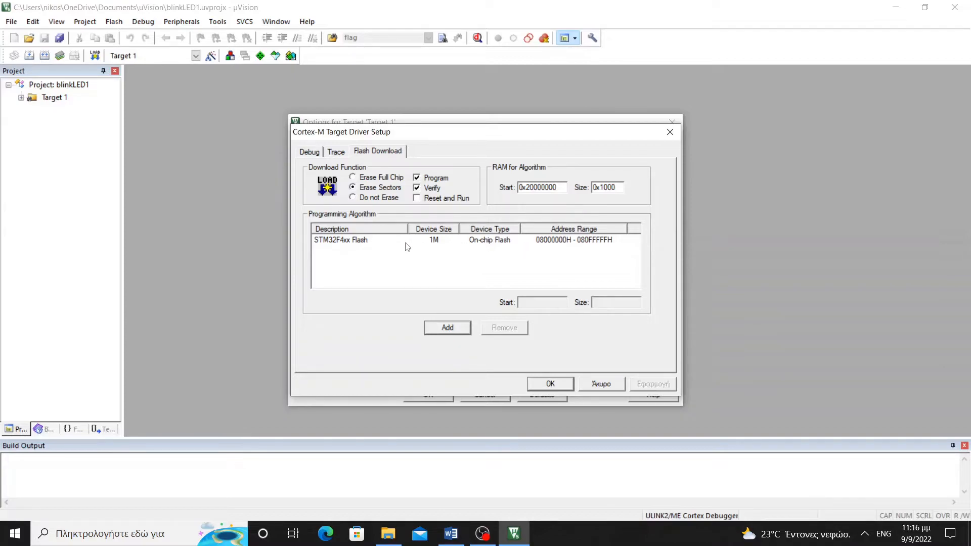
{"action": "left_click", "coordinate": [565, 389]}
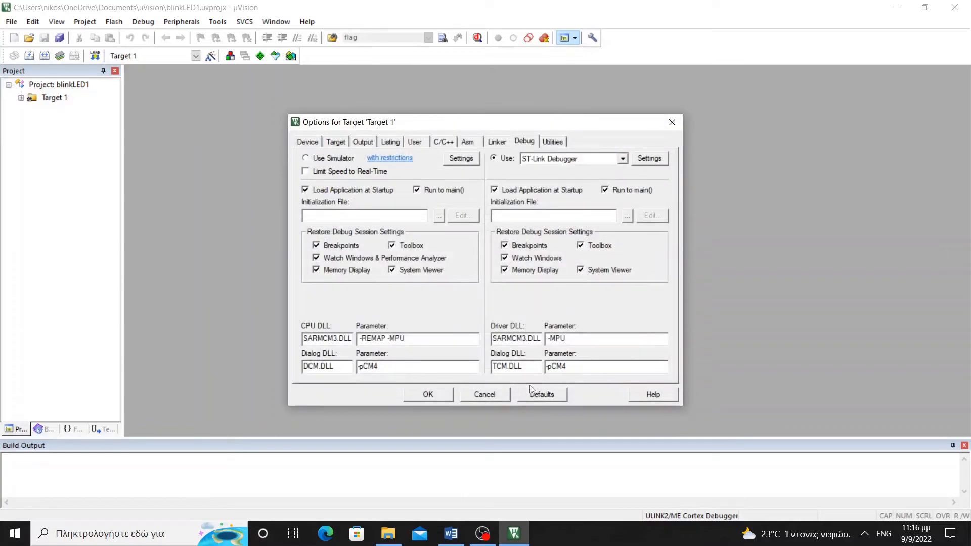
Apply the ST-Link target options and expand Target 1 and its Device group
{"action": "left_click", "coordinate": [429, 395]}
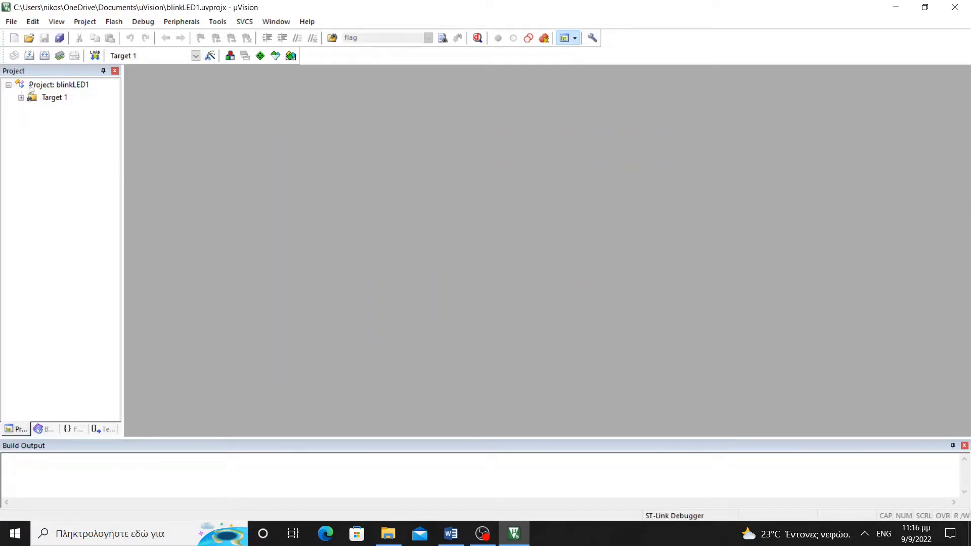
{"action": "left_click", "coordinate": [21, 98]}
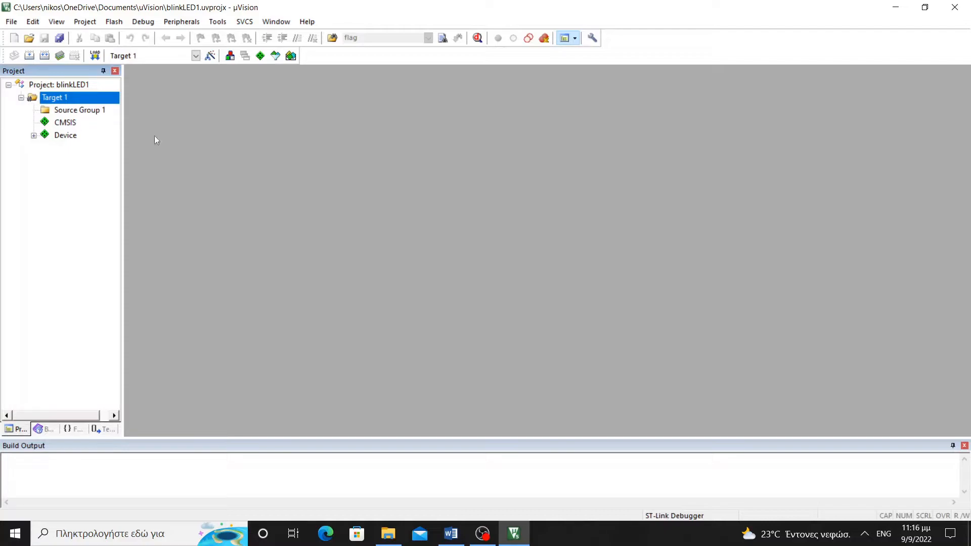
{"action": "left_click", "coordinate": [73, 124]}
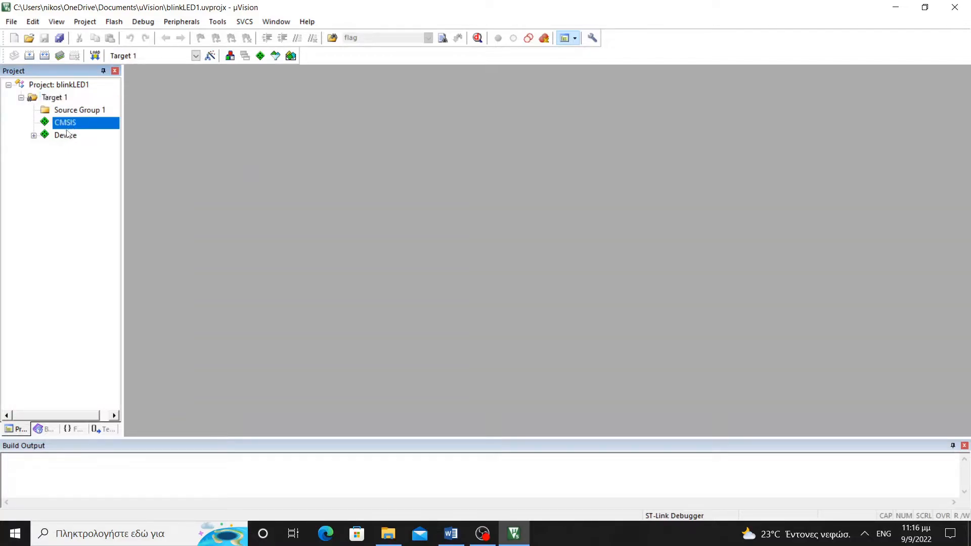
{"action": "double_click", "coordinate": [45, 135]}
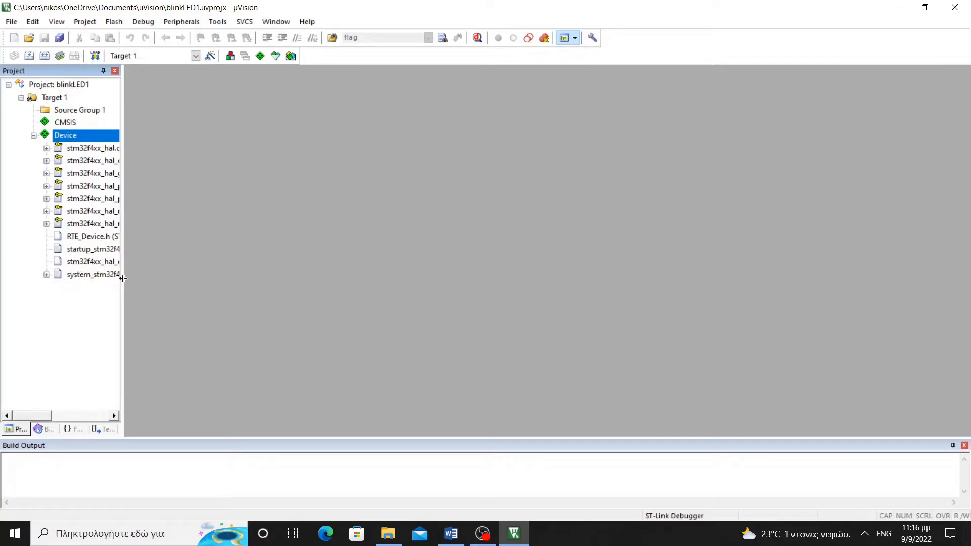
{"action": "left_click_drag", "start_coordinate": [126, 282], "coordinate": [183, 279]}
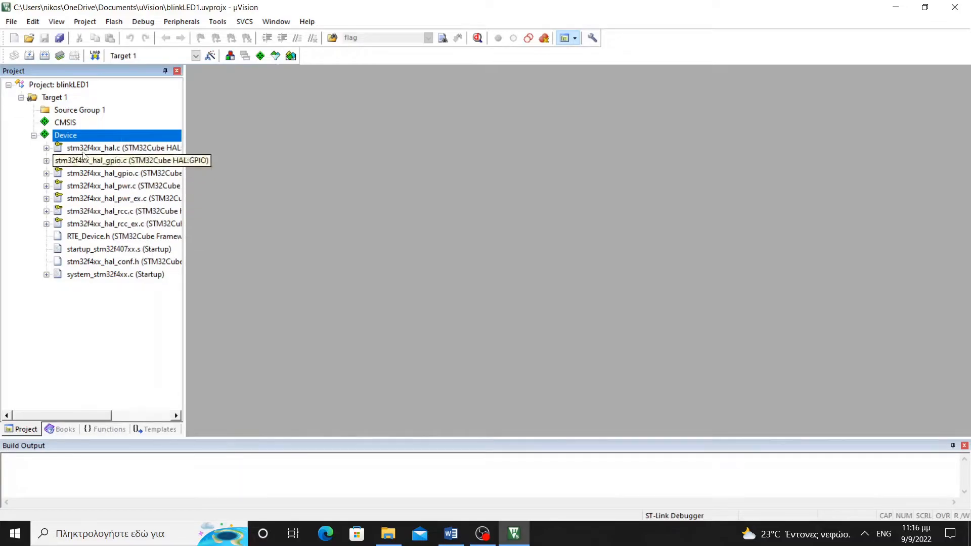
{"action": "left_click", "coordinate": [78, 111]}
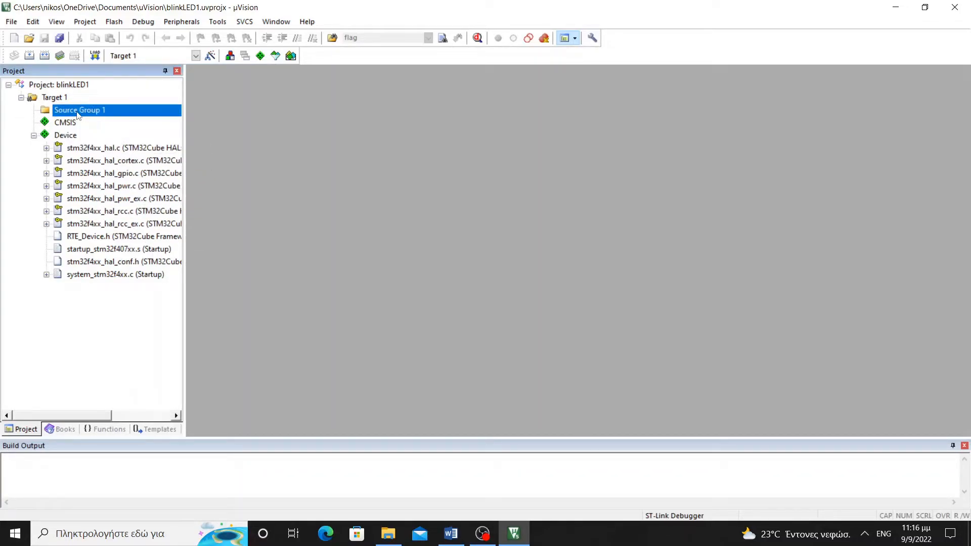
Try adding main.c to Source Group 1 and dismiss the file-already-exists warning
{"action": "right_click", "coordinate": [78, 113]}
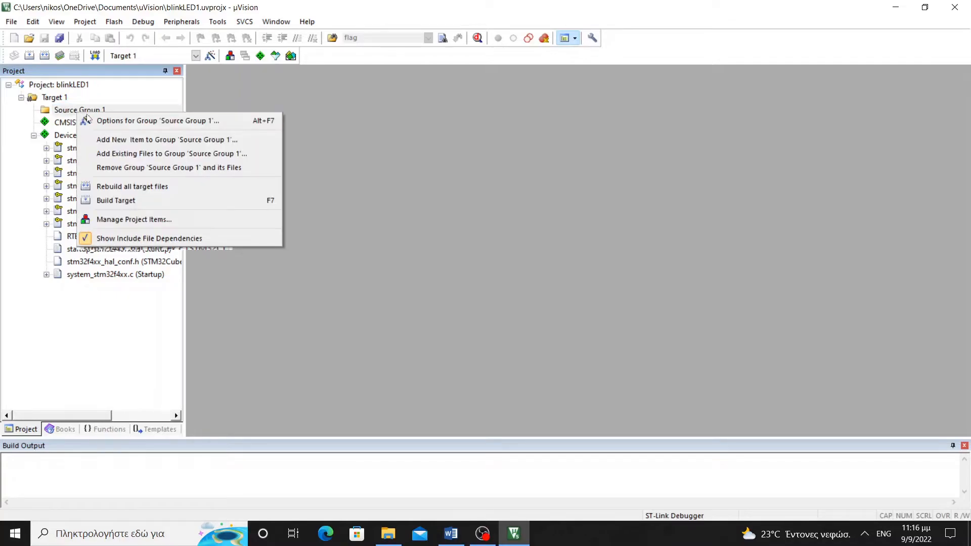
{"action": "left_click", "coordinate": [146, 147]}
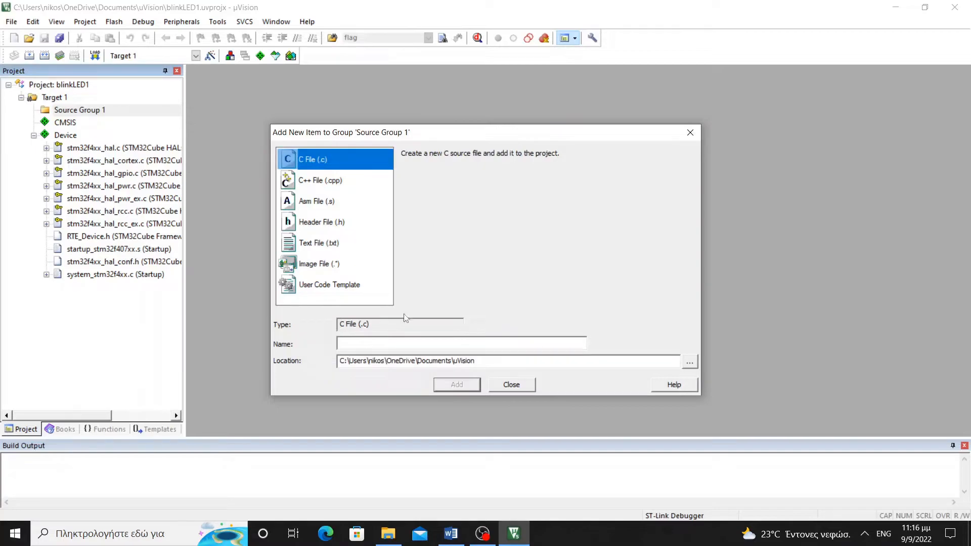
{"action": "left_click", "coordinate": [406, 342]}
{"action": "type", "text": "main"}
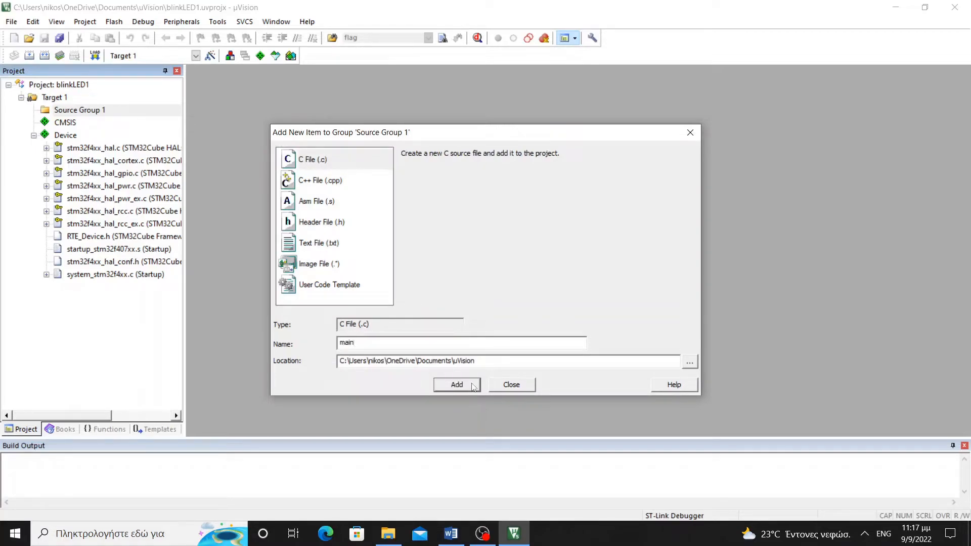
{"action": "left_click", "coordinate": [474, 387]}
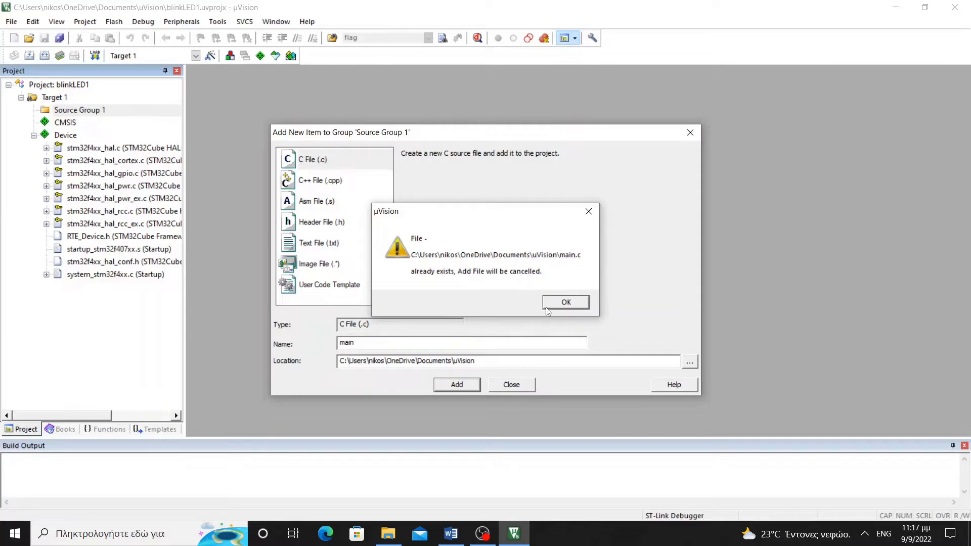
{"action": "left_click", "coordinate": [563, 303]}
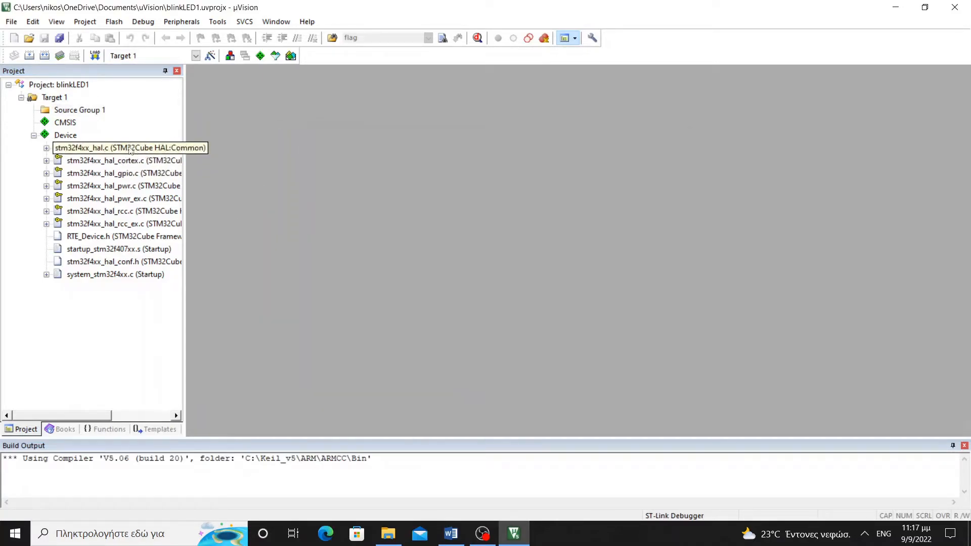
Add a new C file named main1 to Source Group 1
{"action": "left_click", "coordinate": [79, 111]}
{"action": "right_click", "coordinate": [79, 111]}
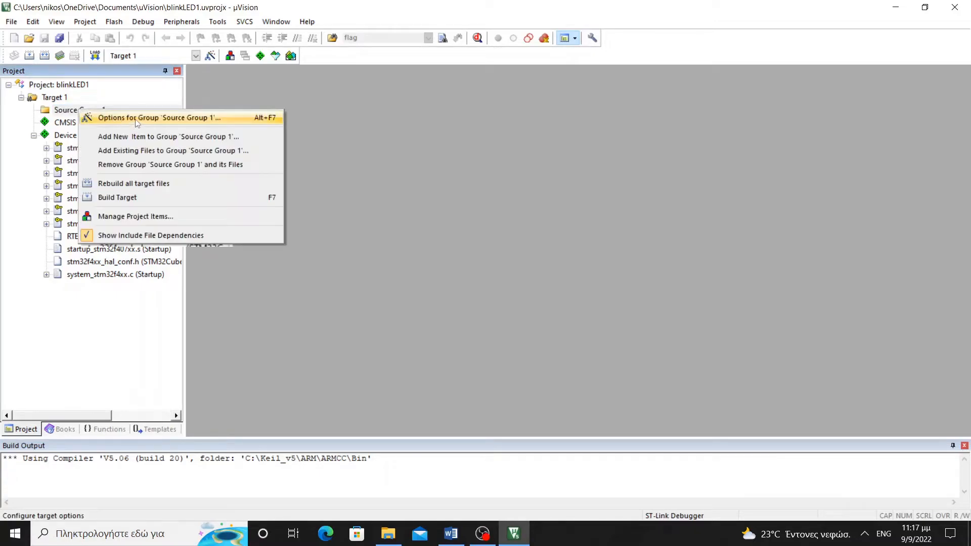
{"action": "left_click", "coordinate": [138, 134]}
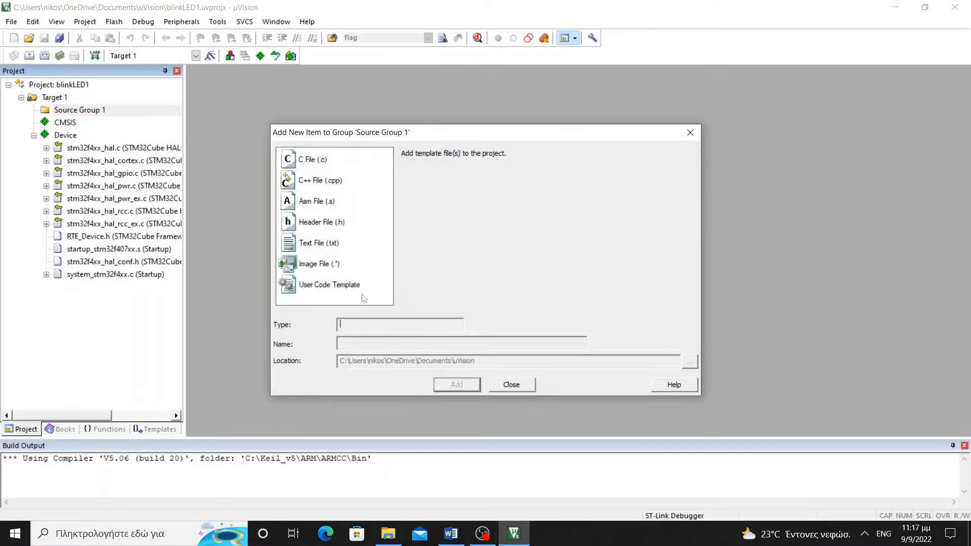
{"action": "left_click", "coordinate": [320, 162]}
{"action": "left_click", "coordinate": [397, 343]}
{"action": "type", "text": "main1"}
{"action": "left_click", "coordinate": [447, 384]}
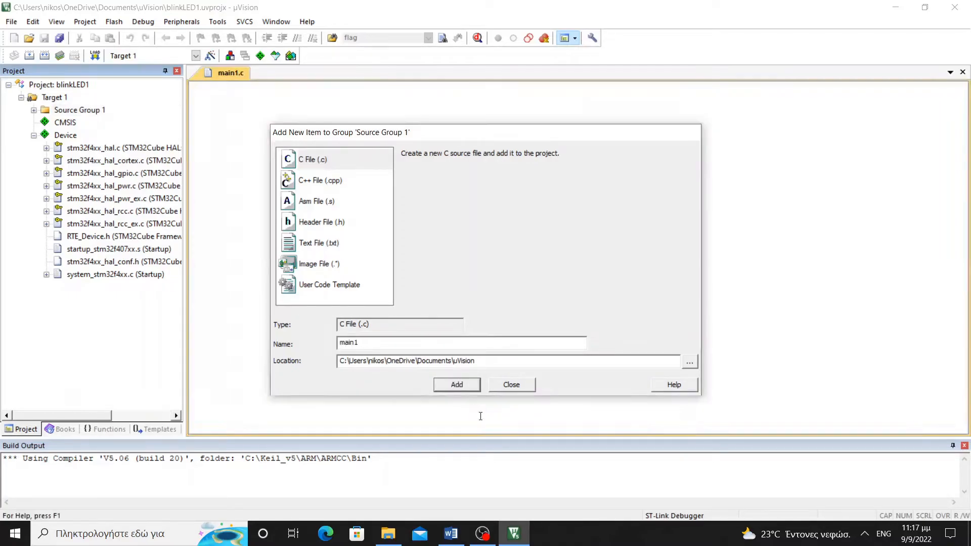
{"action": "left_click", "coordinate": [451, 534]}
Select and copy step 33's LED-blinking code listing from the lab notes
{"action": "scroll", "coordinate": [374, 329], "scroll_direction": "down", "scroll_amount": 20}
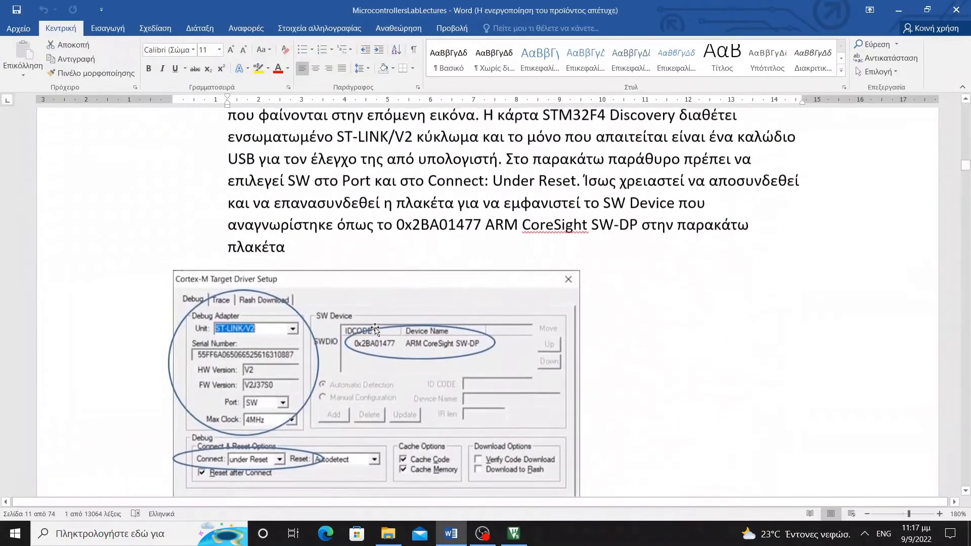
{"action": "scroll", "coordinate": [377, 323], "scroll_direction": "down", "scroll_amount": 15}
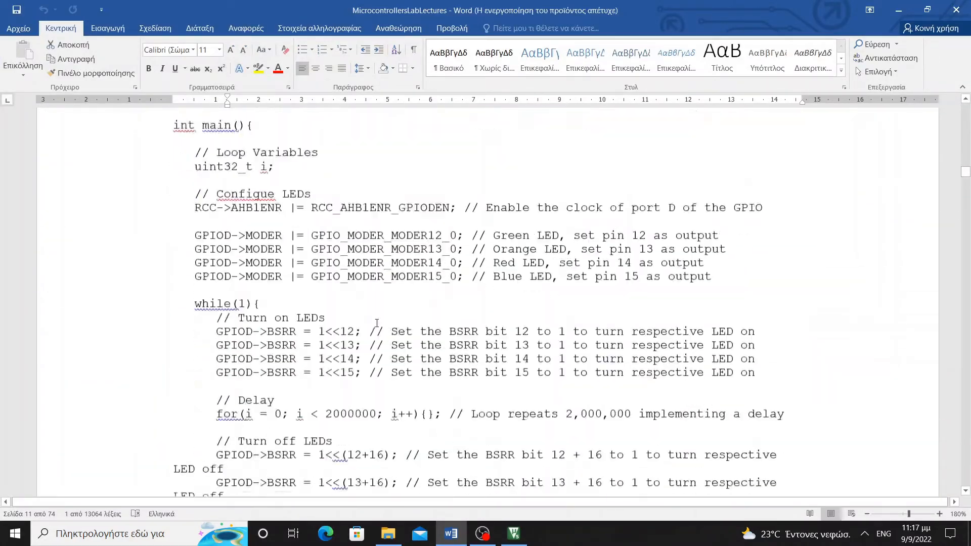
{"action": "scroll", "coordinate": [377, 322], "scroll_direction": "up", "scroll_amount": 3}
{"action": "scroll", "coordinate": [377, 323], "scroll_direction": "up", "scroll_amount": 1}
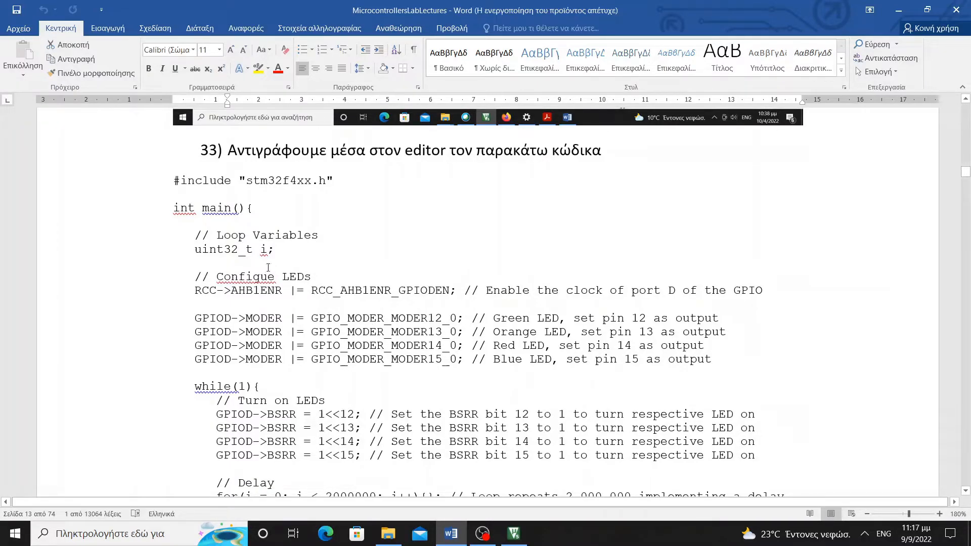
{"action": "left_click_drag", "start_coordinate": [175, 181], "coordinate": [486, 415]}
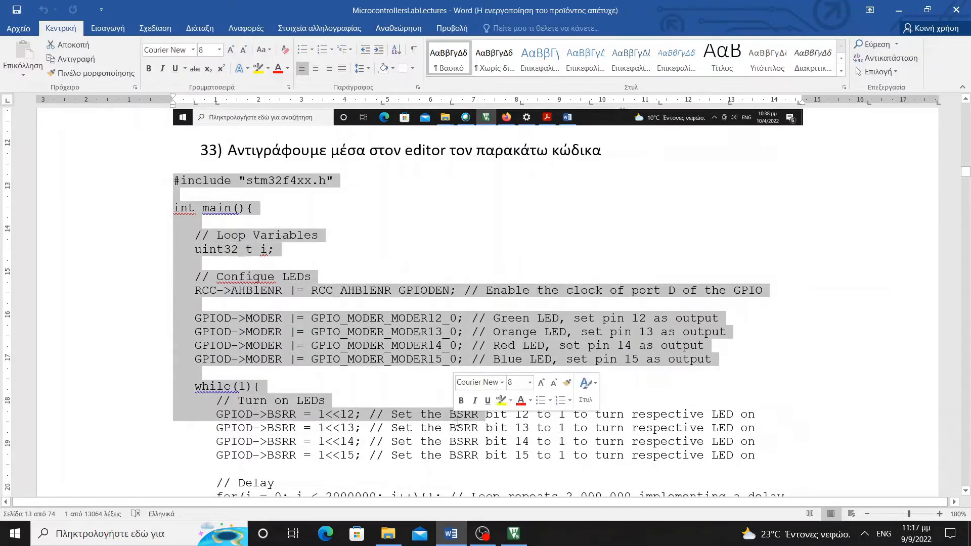
{"action": "scroll", "coordinate": [458, 422], "scroll_direction": "down", "scroll_amount": 3}
{"action": "scroll", "coordinate": [458, 422], "scroll_direction": "down", "scroll_amount": 10}
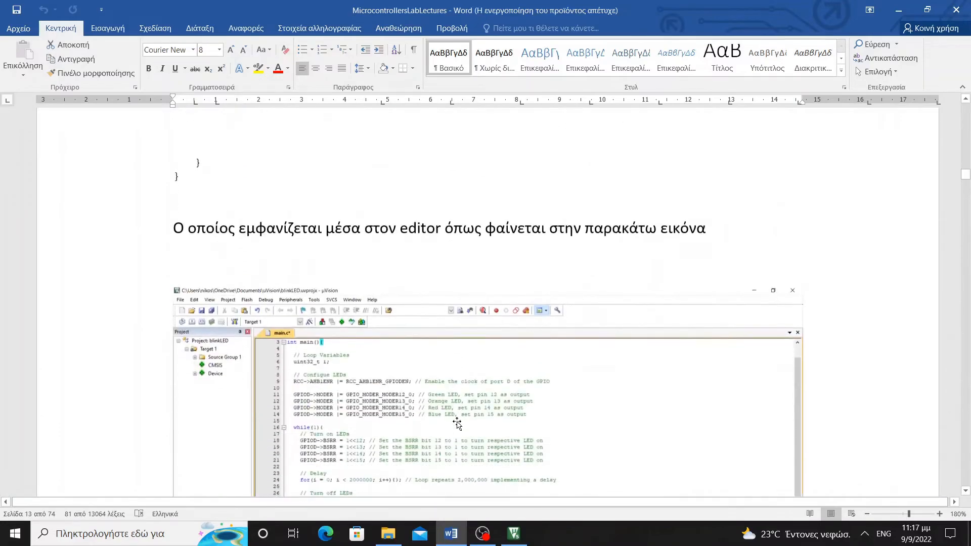
{"action": "left_click_drag", "start_coordinate": [397, 399], "coordinate": [191, 239]}
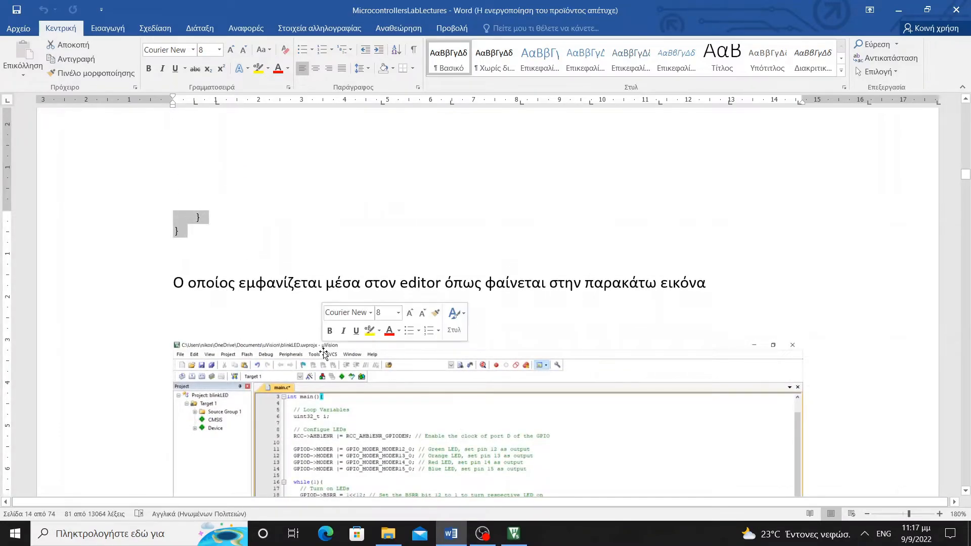
{"action": "left_click", "coordinate": [74, 59]}
{"action": "left_click", "coordinate": [511, 536]}
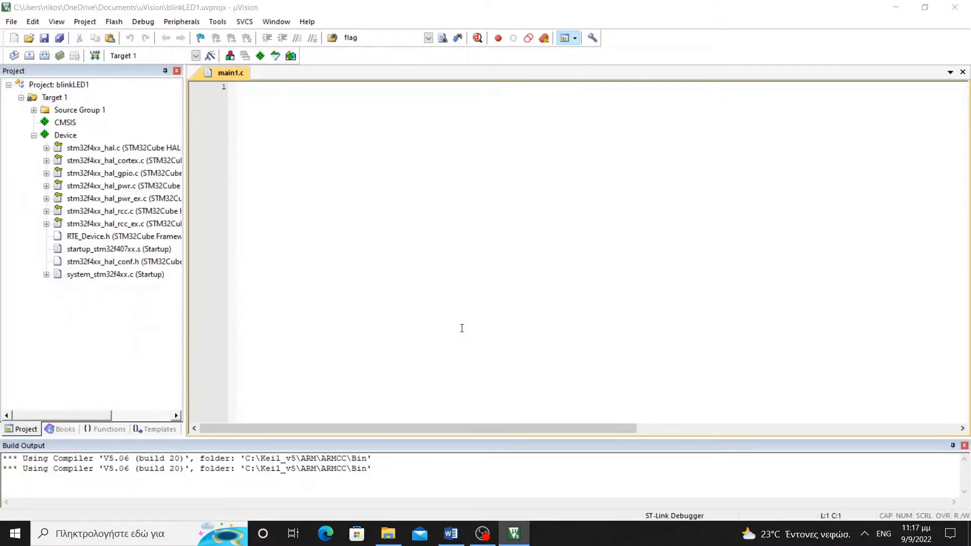
Paste the copied LED-blink program into the empty main1.c editor
{"action": "left_click", "coordinate": [421, 261]}
{"action": "key", "text": "ctrl+v"}
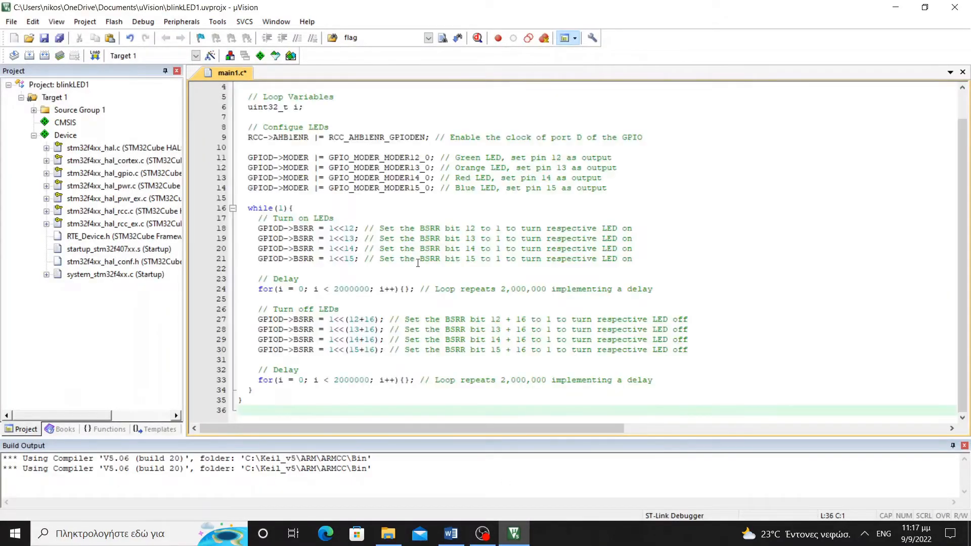
{"action": "scroll", "coordinate": [423, 270], "scroll_direction": "up", "scroll_amount": 1}
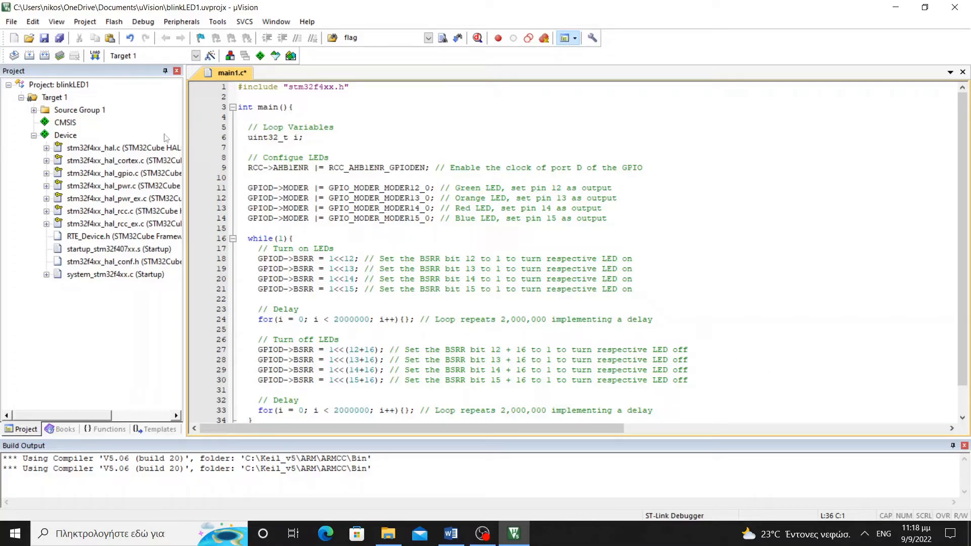
Build Target 1 into blinkLED1.axf (0 errors, 2 warnings) and enlarge the Build Output pane
{"action": "left_click", "coordinate": [82, 23]}
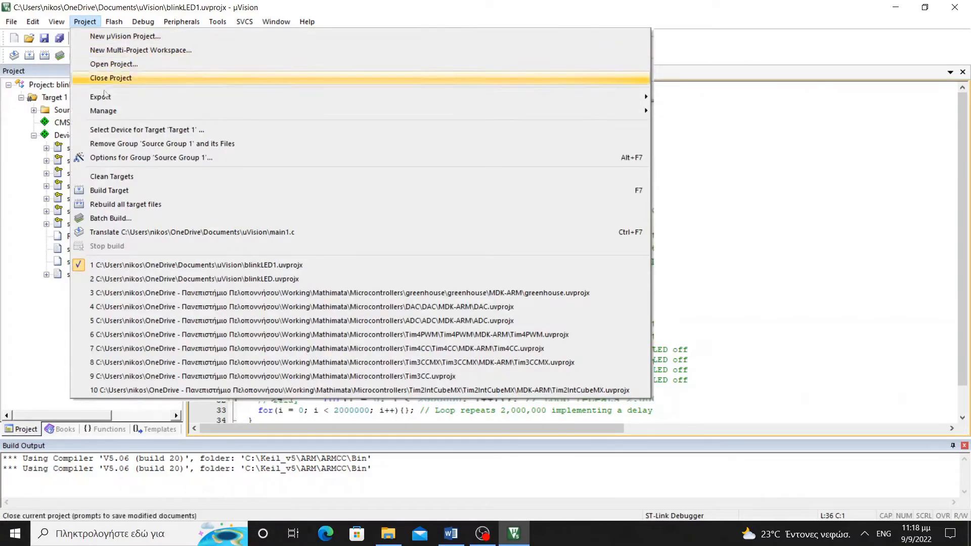
{"action": "left_click", "coordinate": [120, 190]}
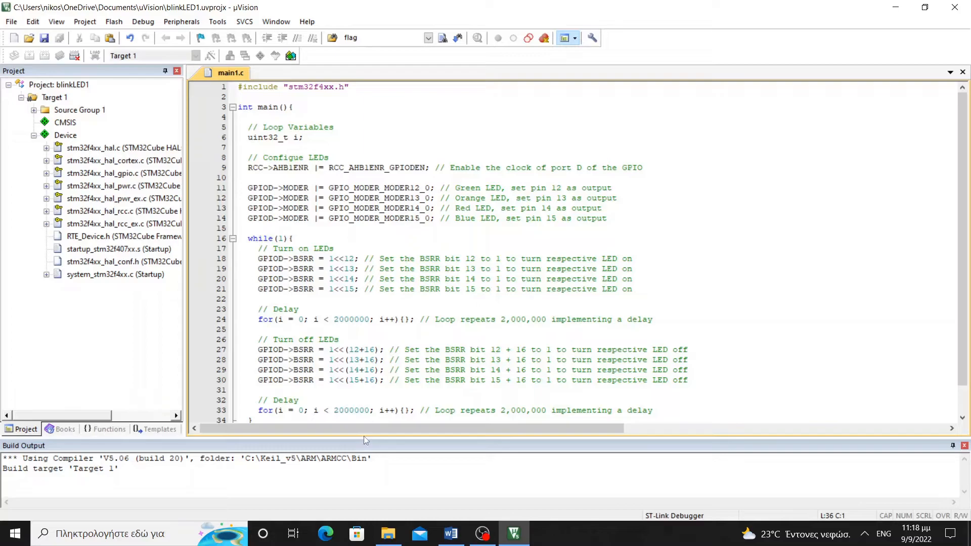
{"action": "left_click_drag", "start_coordinate": [363, 436], "coordinate": [364, 385]}
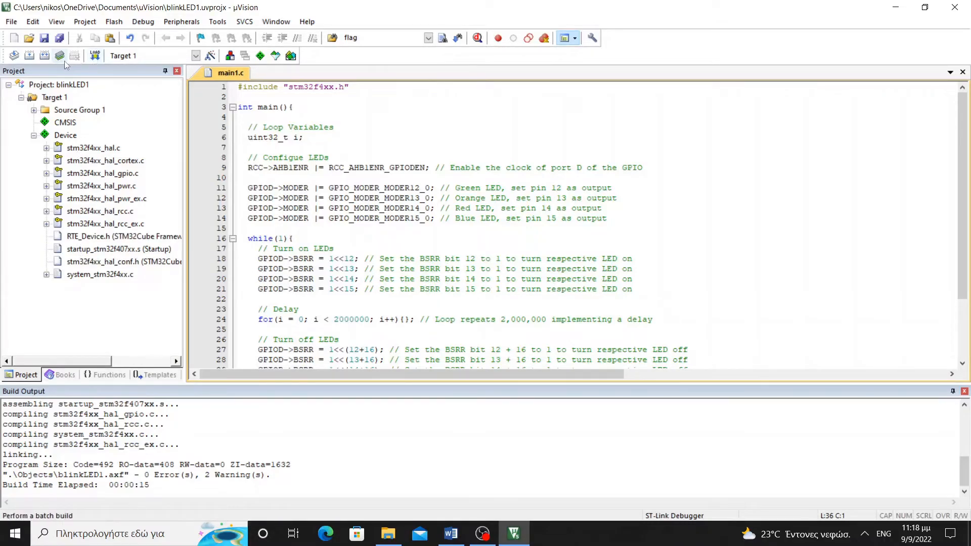
{"action": "left_click", "coordinate": [114, 22]}
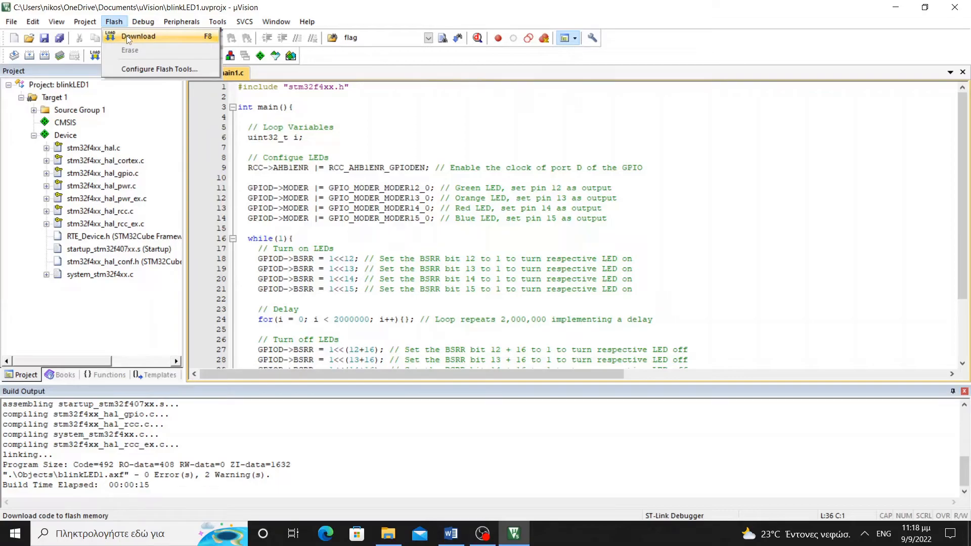
Attempt to download blinkLED1 to the board and dismiss the resulting ST-LINK communication error
{"action": "left_click", "coordinate": [126, 35]}
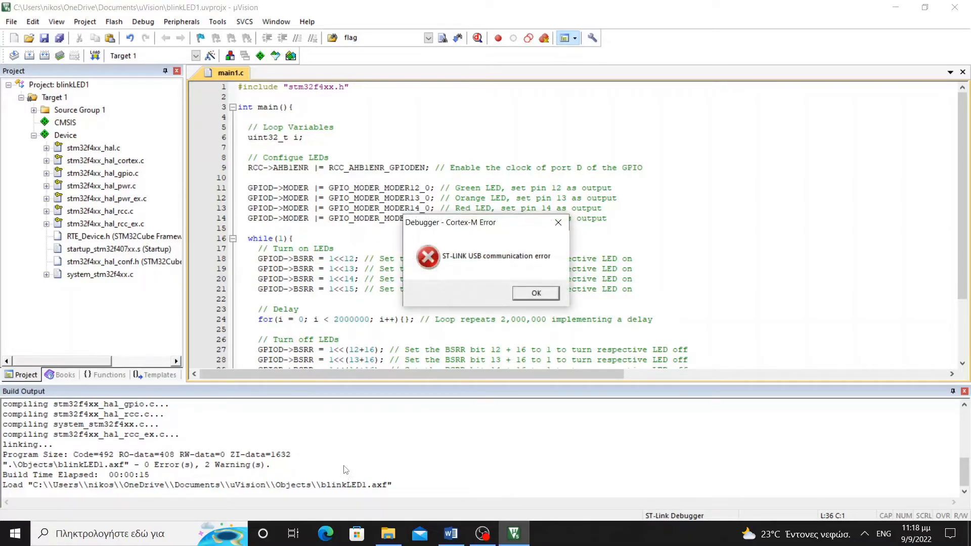
{"action": "left_click", "coordinate": [540, 302]}
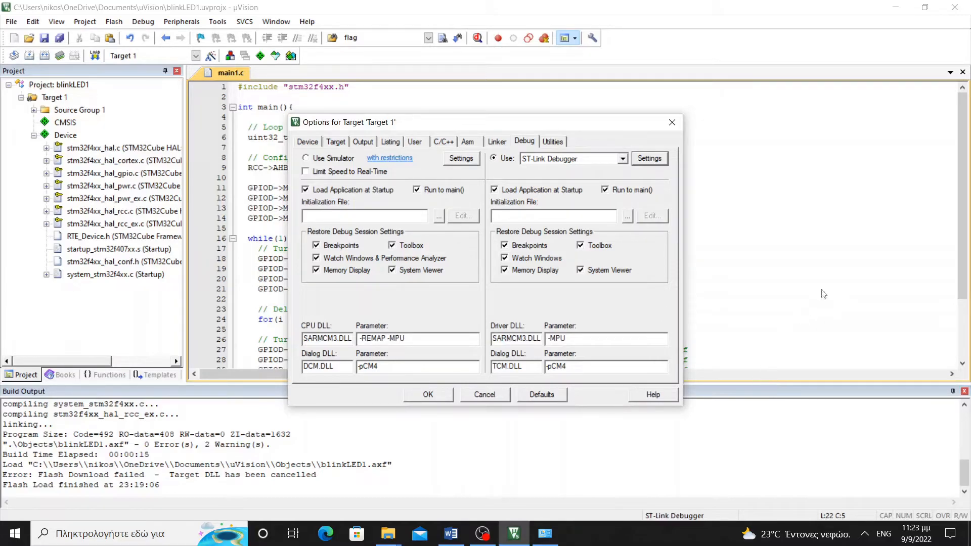
Set the ST-Link debug port from JTAG to SW, choose a connect reset mode, and close the target options
{"action": "left_click", "coordinate": [651, 162]}
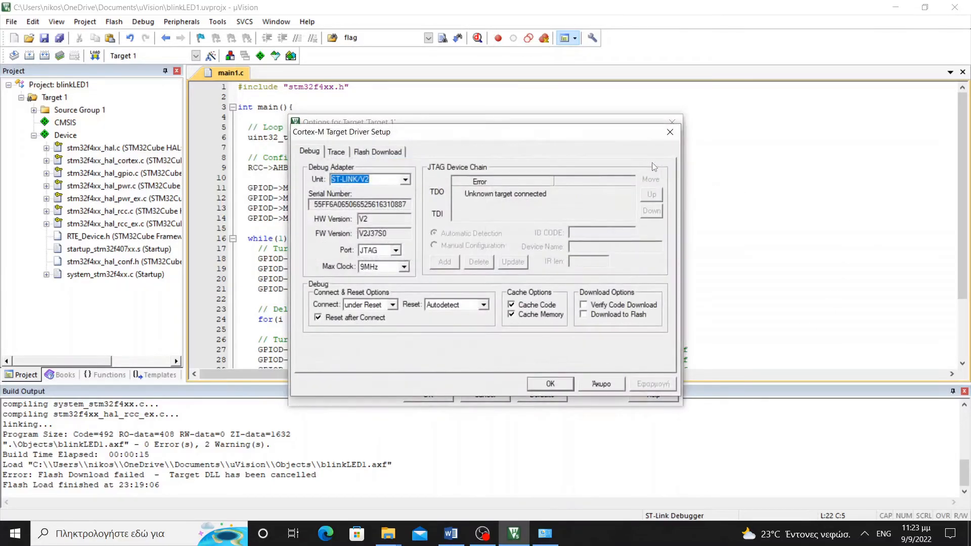
{"action": "left_click", "coordinate": [396, 251]}
{"action": "left_click", "coordinate": [382, 269]}
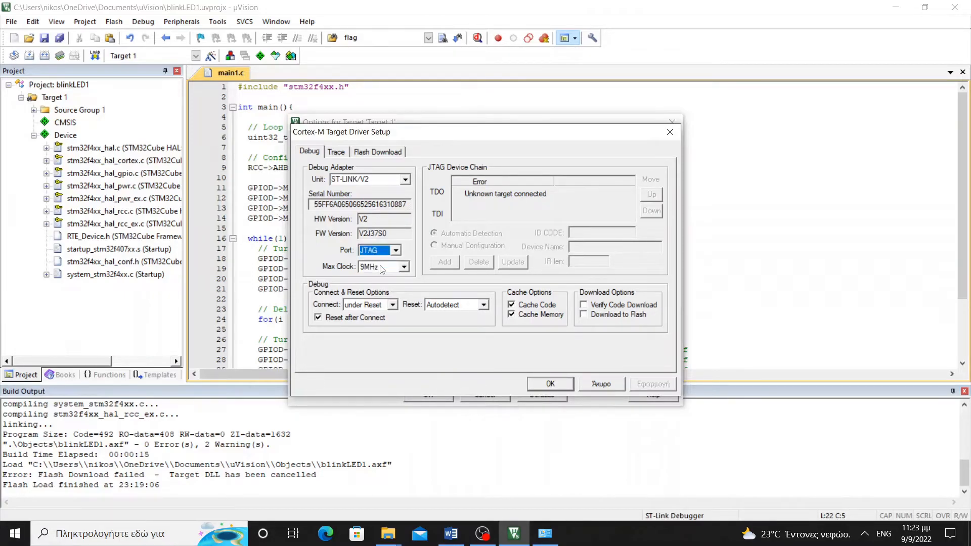
{"action": "left_click", "coordinate": [396, 249]}
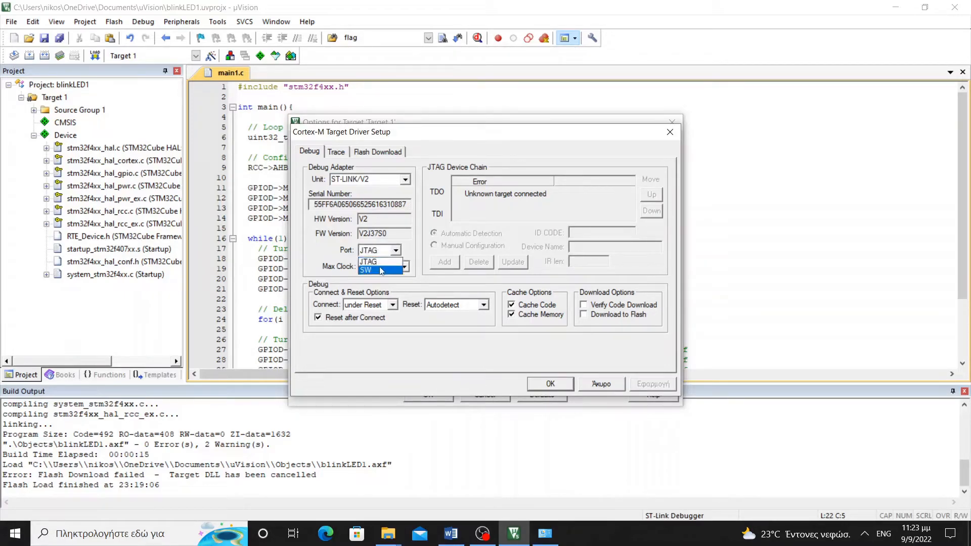
{"action": "left_click", "coordinate": [382, 269]}
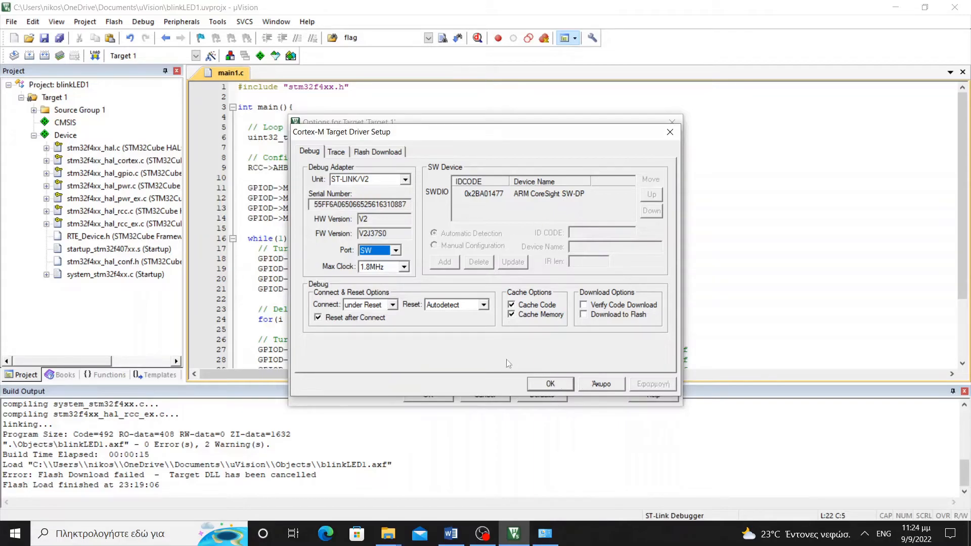
{"action": "left_click", "coordinate": [392, 305]}
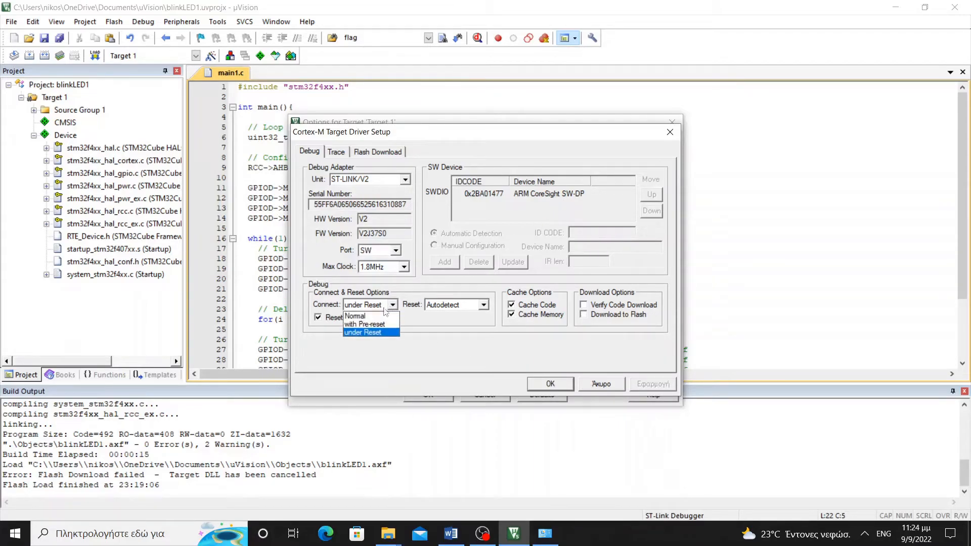
{"action": "left_click", "coordinate": [361, 324]}
{"action": "left_click", "coordinate": [545, 385]}
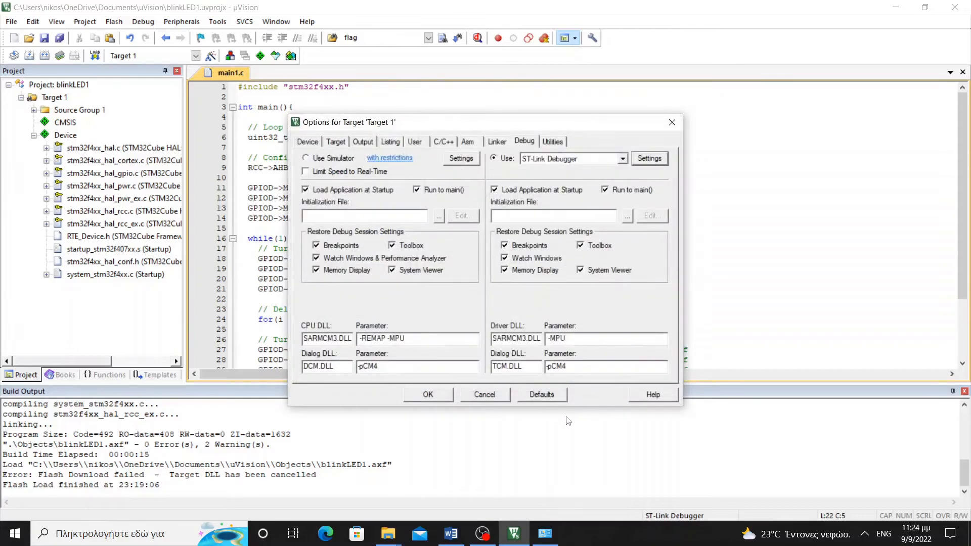
{"action": "left_click", "coordinate": [428, 395]}
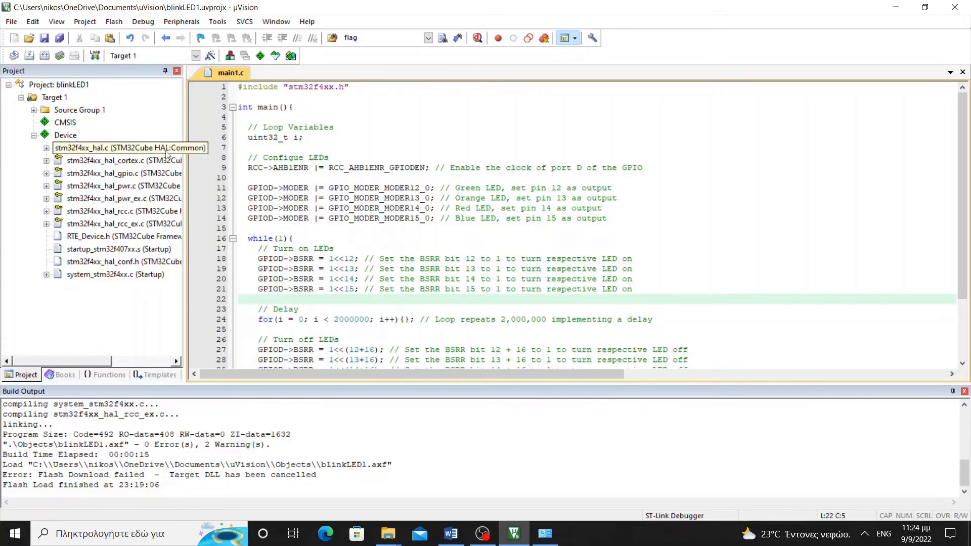
Flash blinkLED1 to the board with verification, then start a debug session past the Evaluation Mode notice
{"action": "left_click", "coordinate": [114, 22]}
{"action": "left_click", "coordinate": [133, 33]}
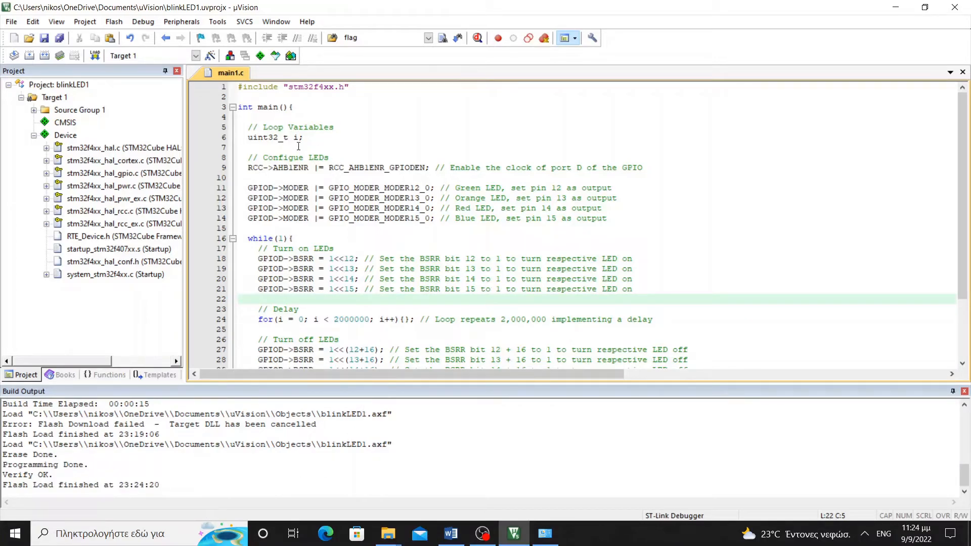
{"action": "left_click", "coordinate": [143, 22]}
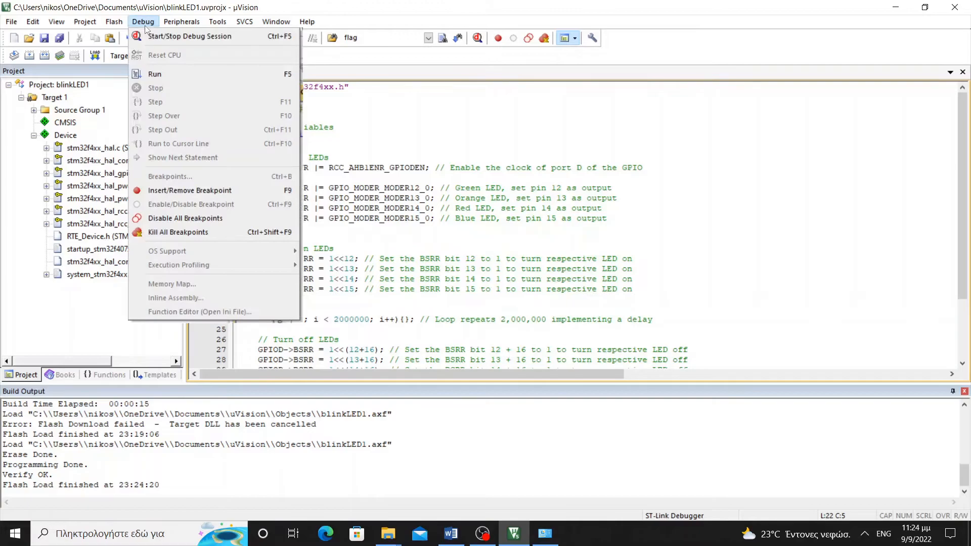
{"action": "left_click", "coordinate": [159, 36]}
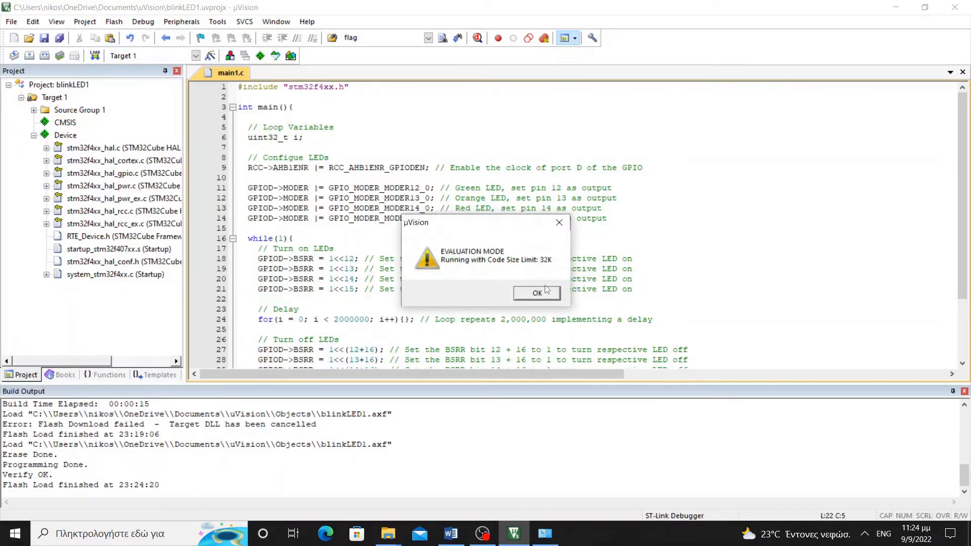
{"action": "left_click", "coordinate": [534, 291]}
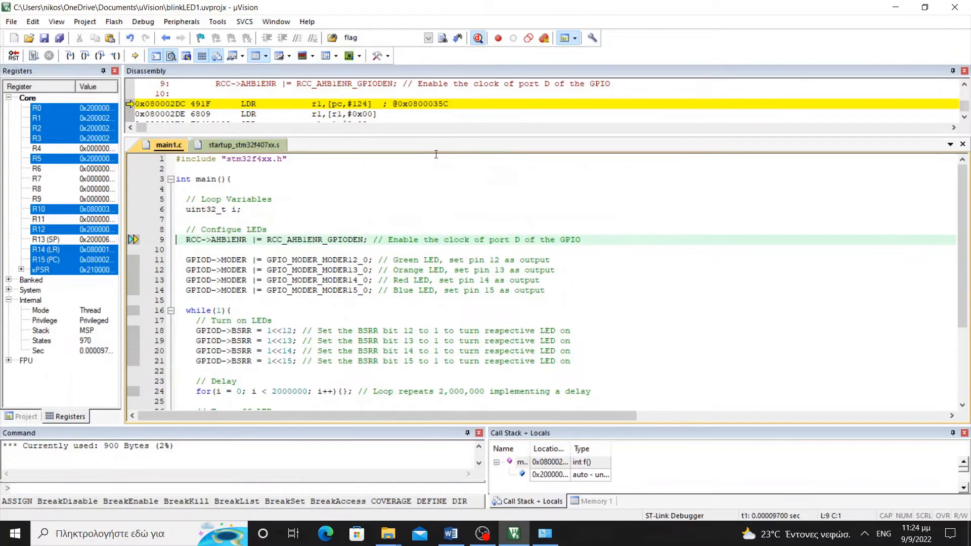
Enlarge the Disassembly pane and step over line 9's port D clock enable, halting at line 11
{"action": "left_click_drag", "start_coordinate": [434, 138], "coordinate": [437, 180]}
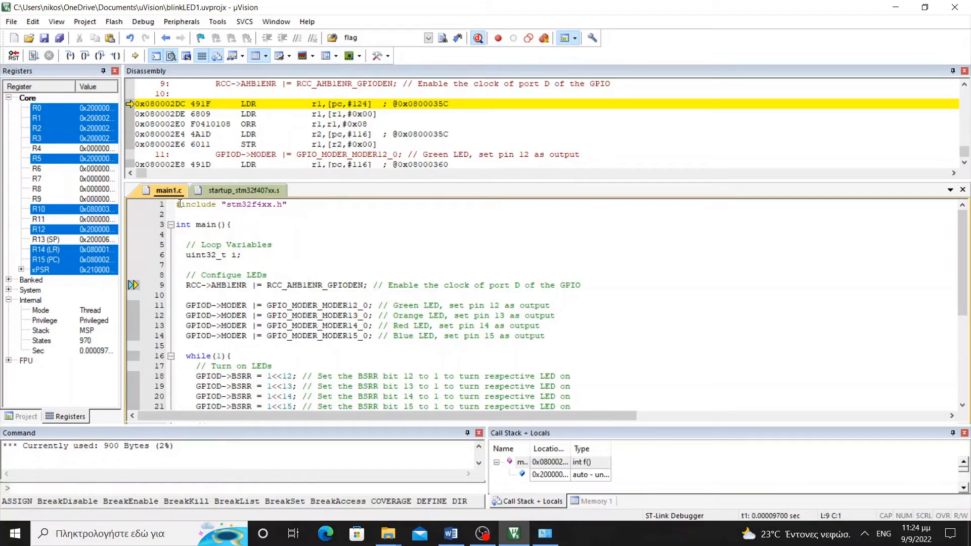
{"action": "left_click", "coordinate": [85, 57]}
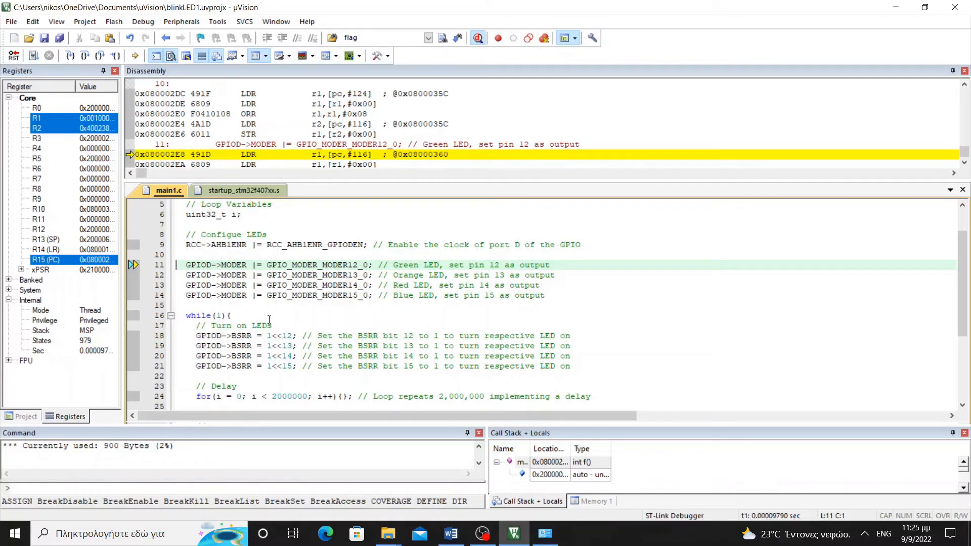
{"action": "mouse_move", "coordinate": [403, 368]}
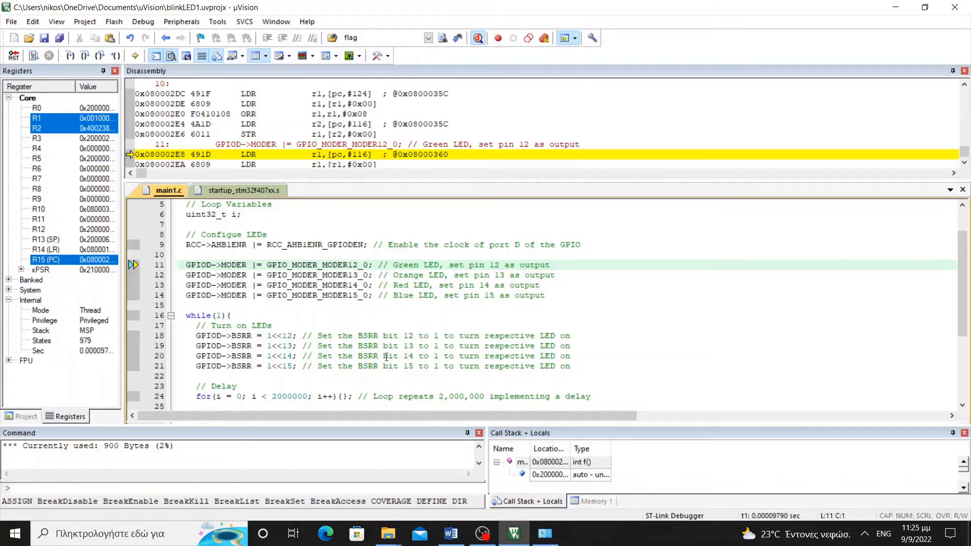
Run the LED-blinking program freely, then halt it inside the line 33 delay loop
{"action": "left_click", "coordinate": [31, 58]}
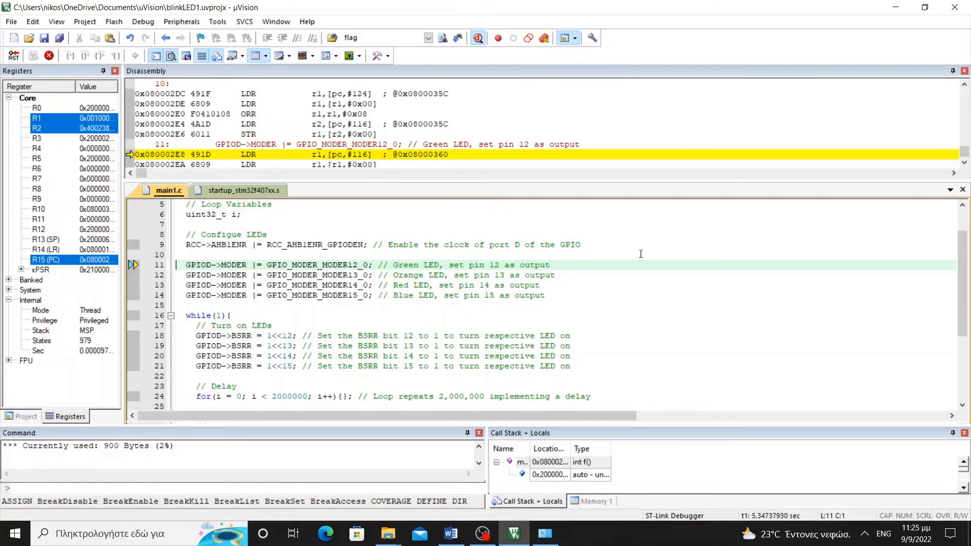
{"action": "left_click", "coordinate": [49, 56]}
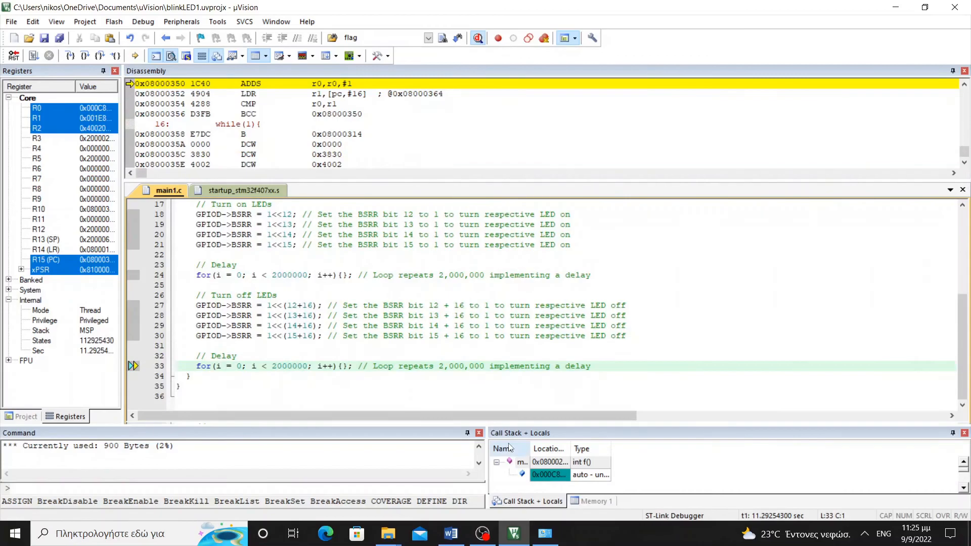